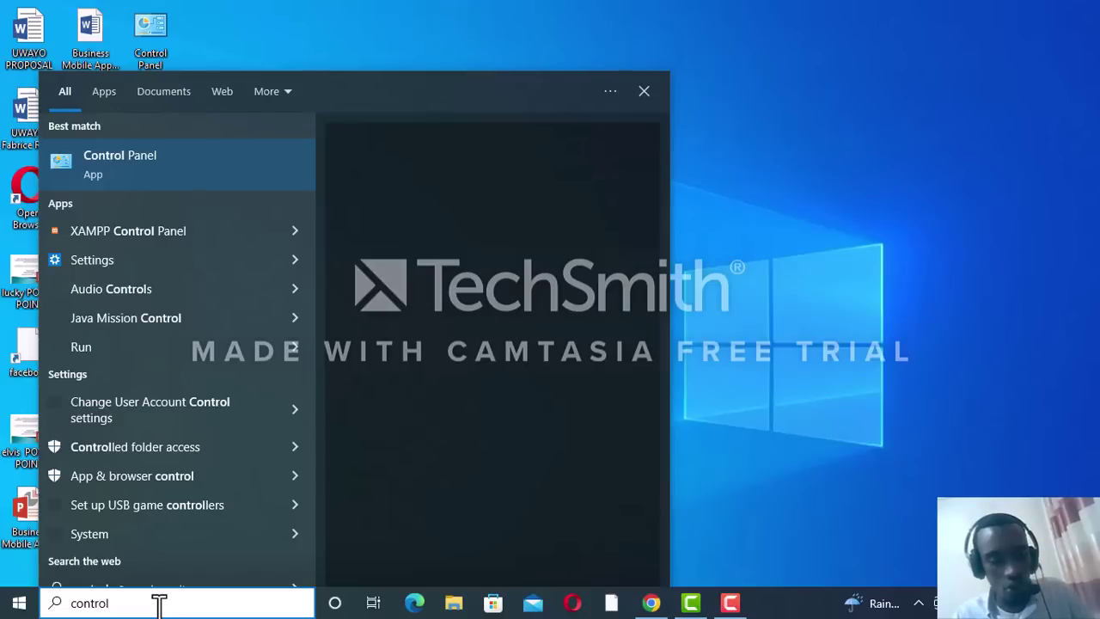
Open Control Panel from the search results
left_click(130, 161)
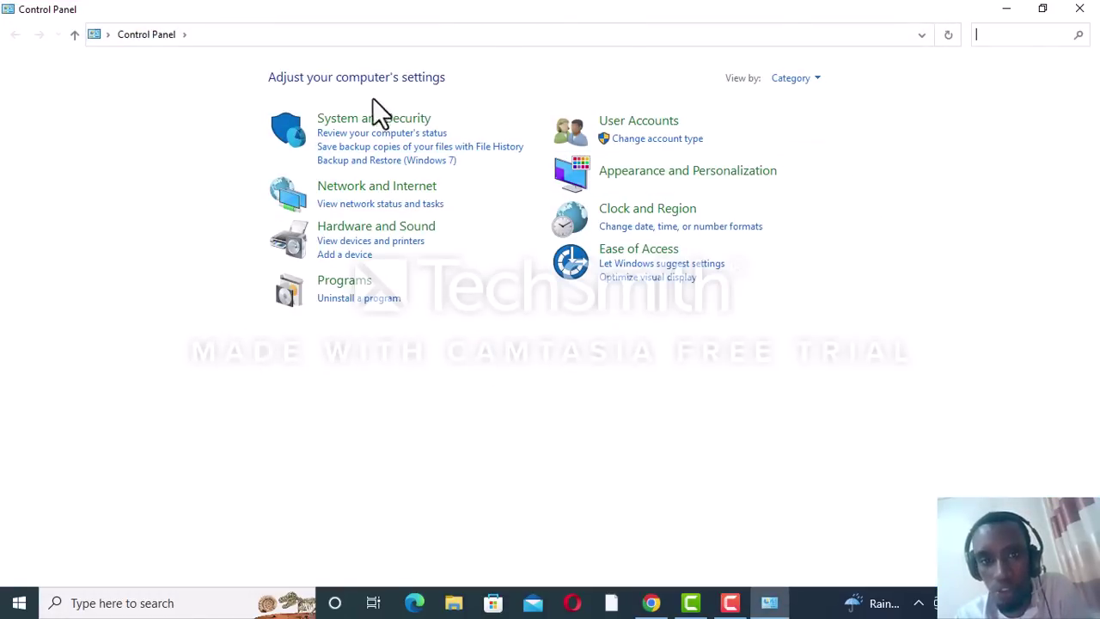
Switch Control Panel to large icons and restore the Category view
left_click(808, 80)
left_click(823, 121)
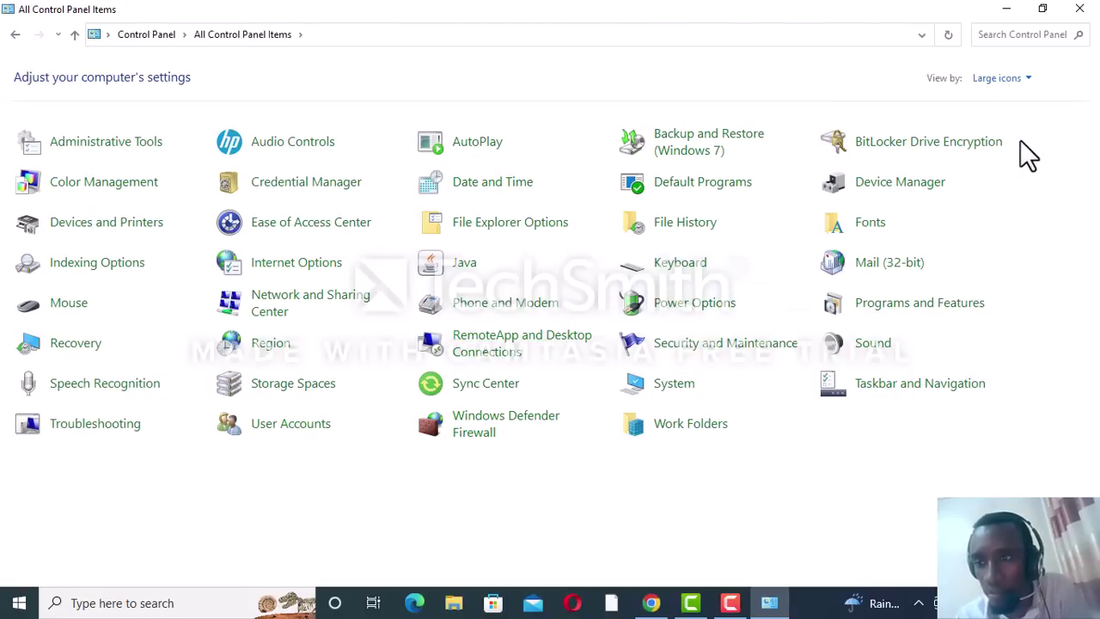
left_click(1022, 77)
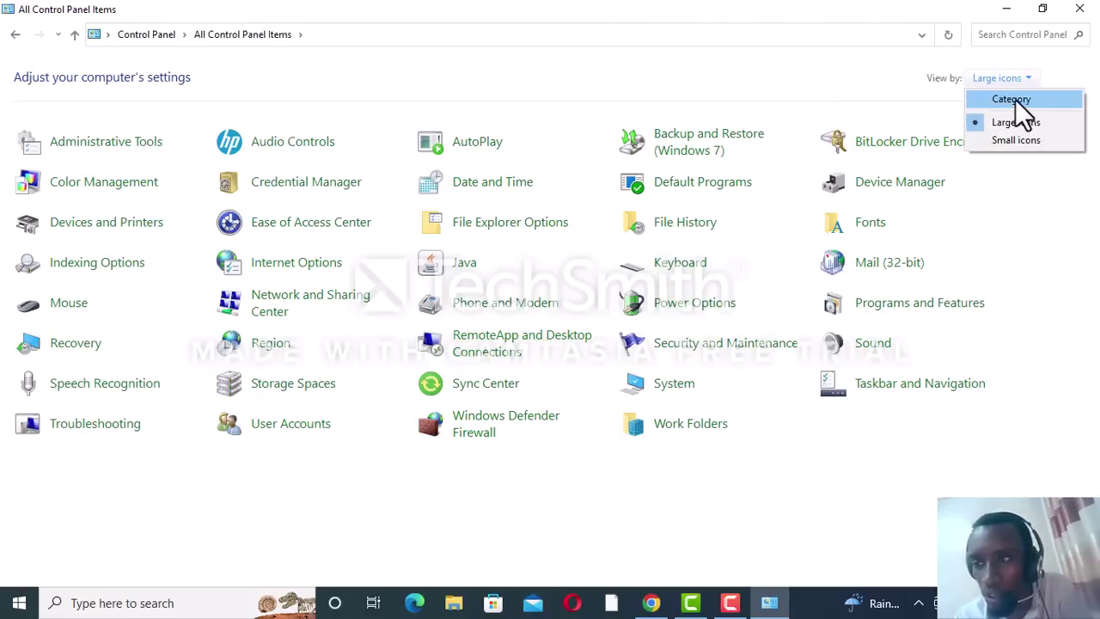
left_click(1012, 98)
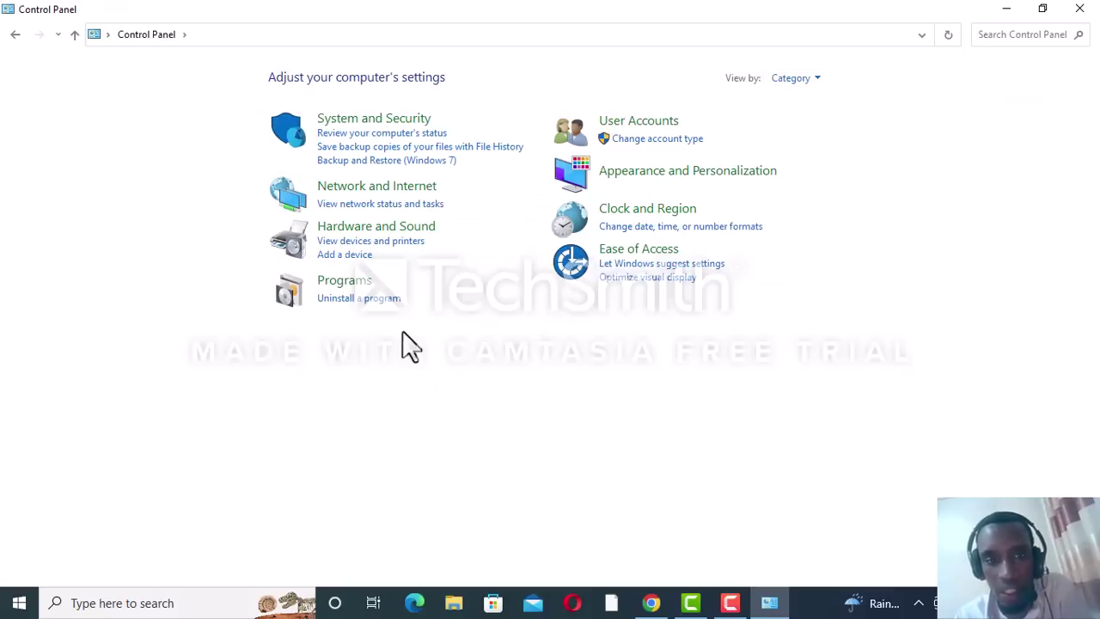
Turn off .NET Framework 4.8 Advanced Services in Windows Features, apply the change and close the completion dialog
left_click(364, 300)
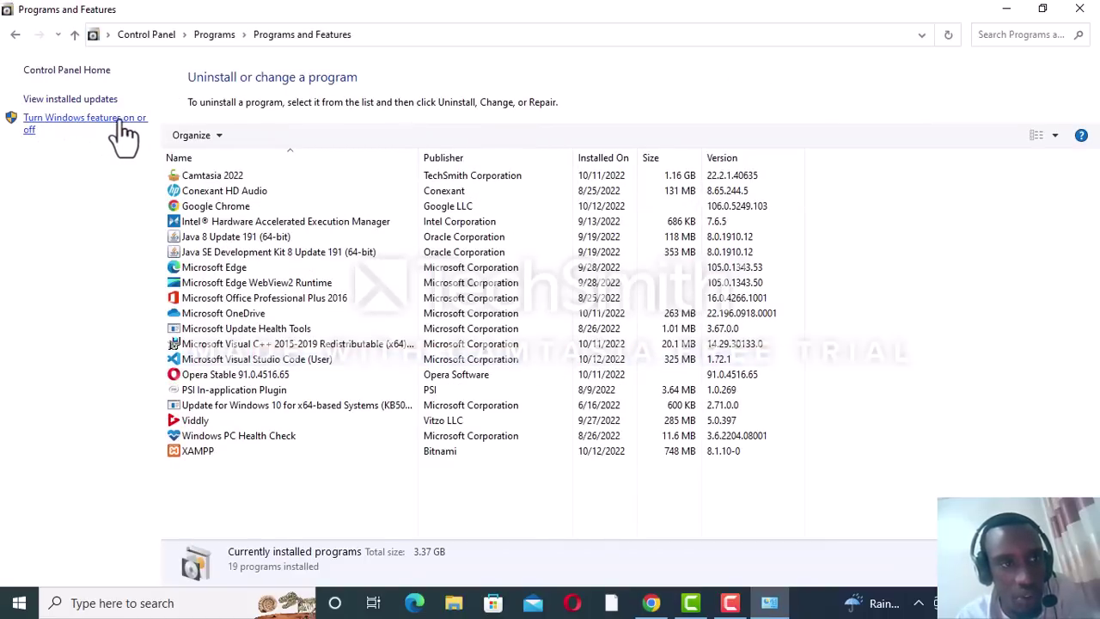
left_click(79, 121)
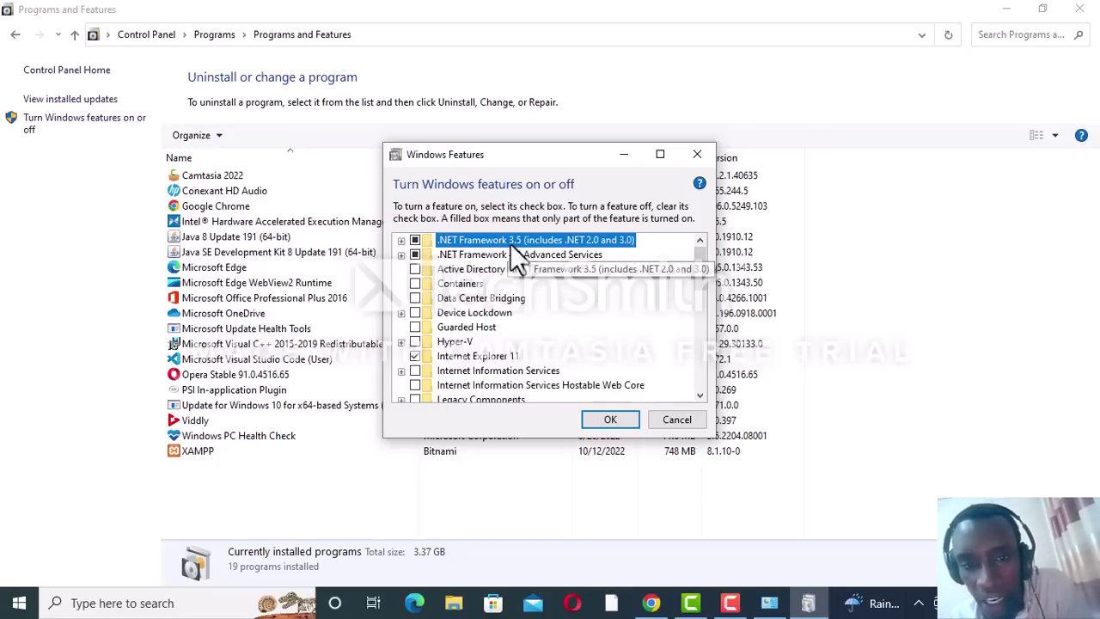
left_click(414, 254)
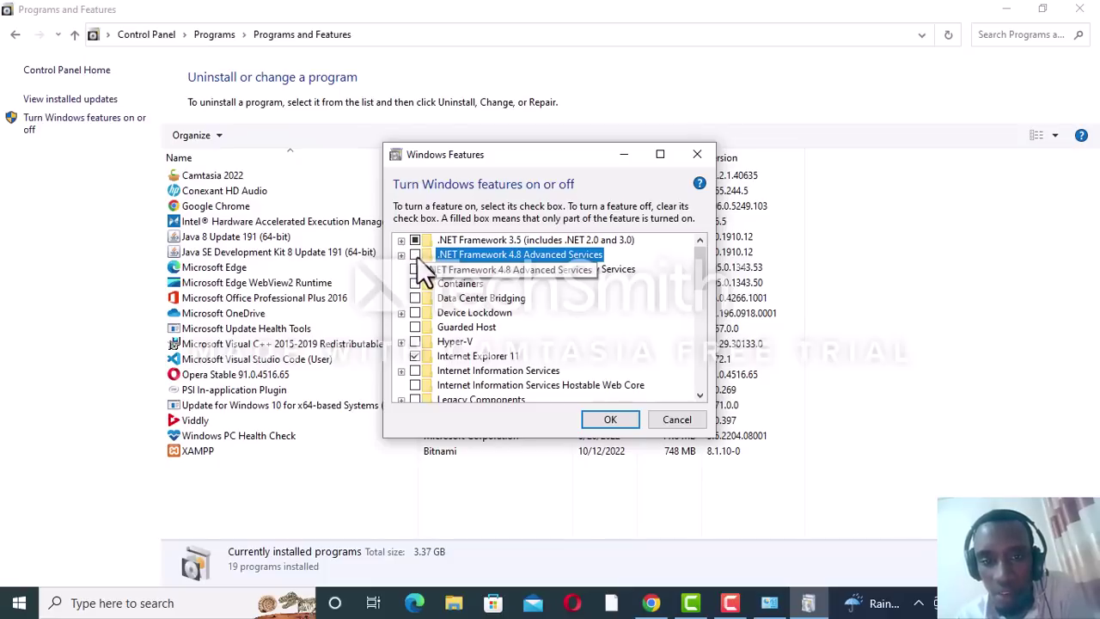
left_click(607, 419)
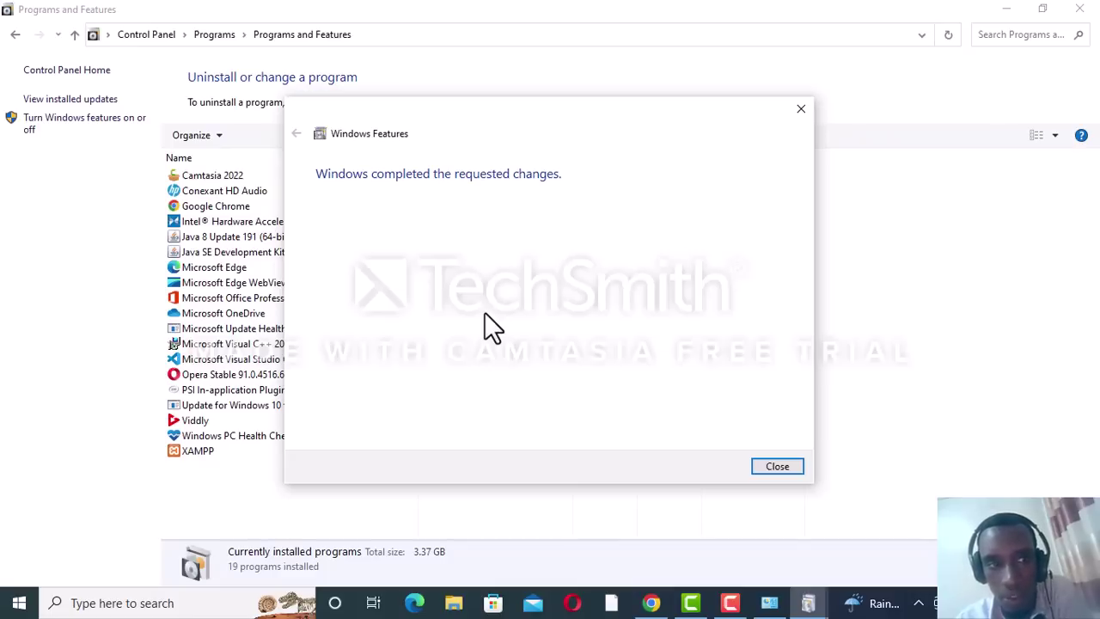
left_click(775, 468)
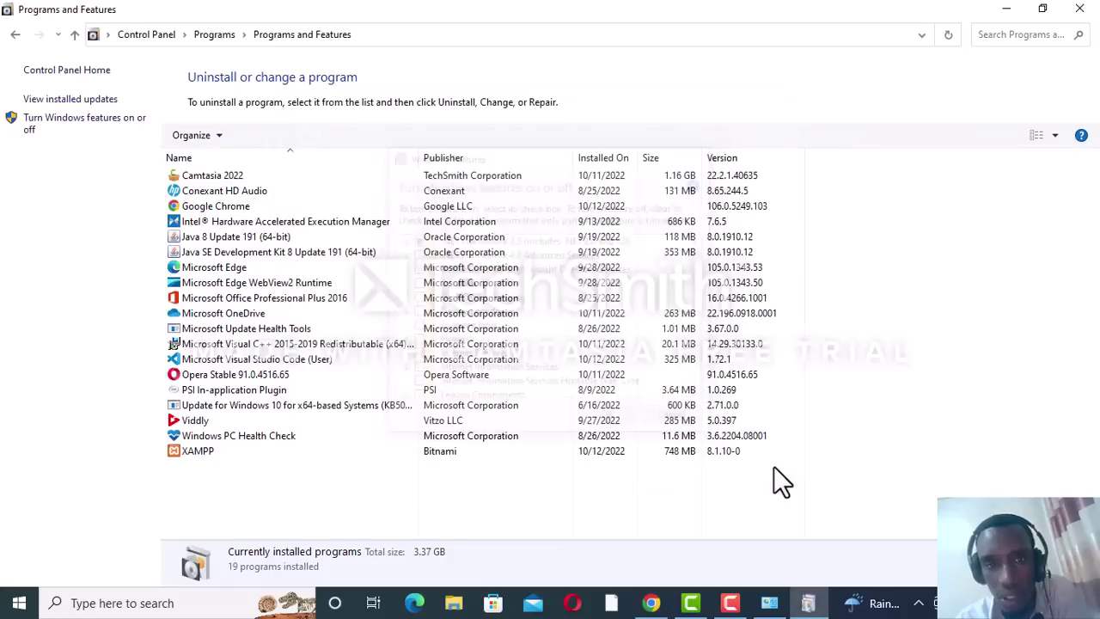
Reopen Windows Features to check the state of .NET Framework 4.8 Advanced Services, and close Programs and Features
left_click(77, 125)
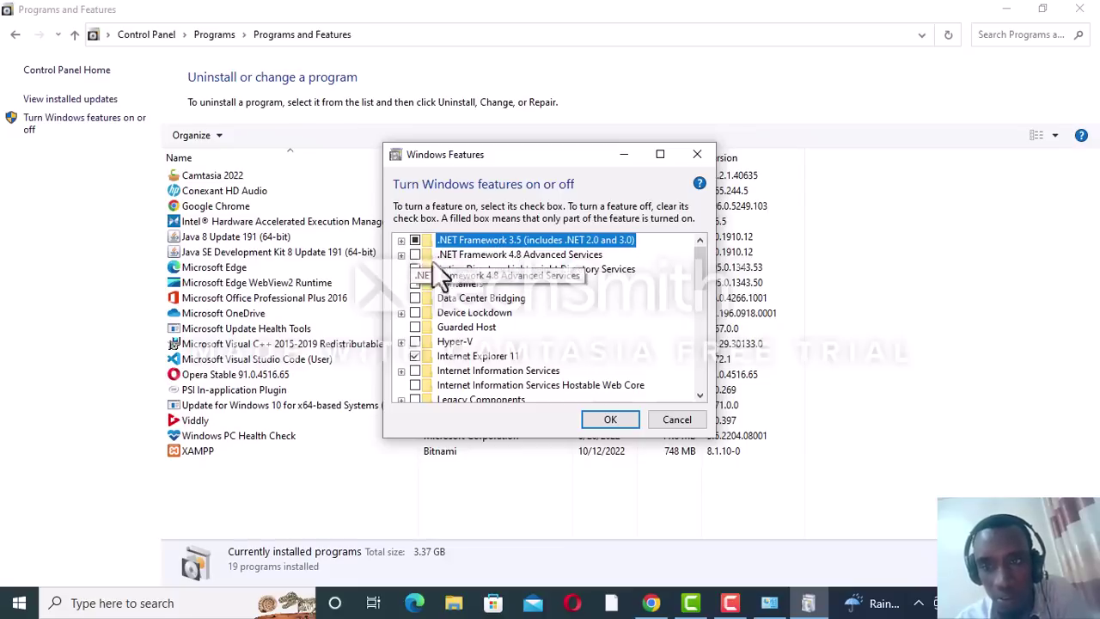
left_click(697, 156)
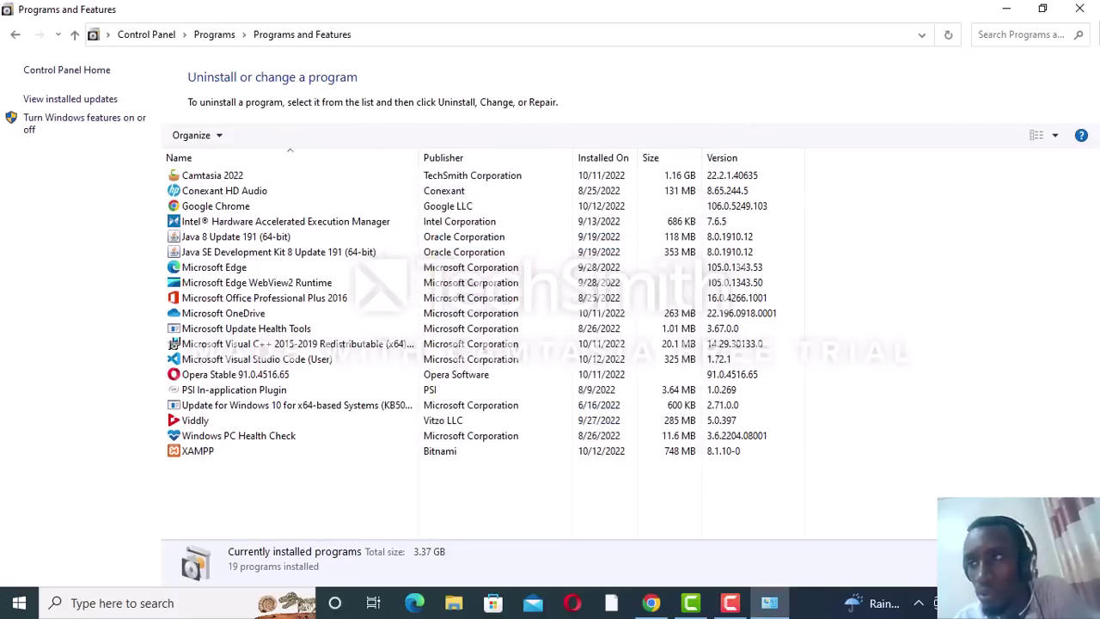
left_click(1079, 9)
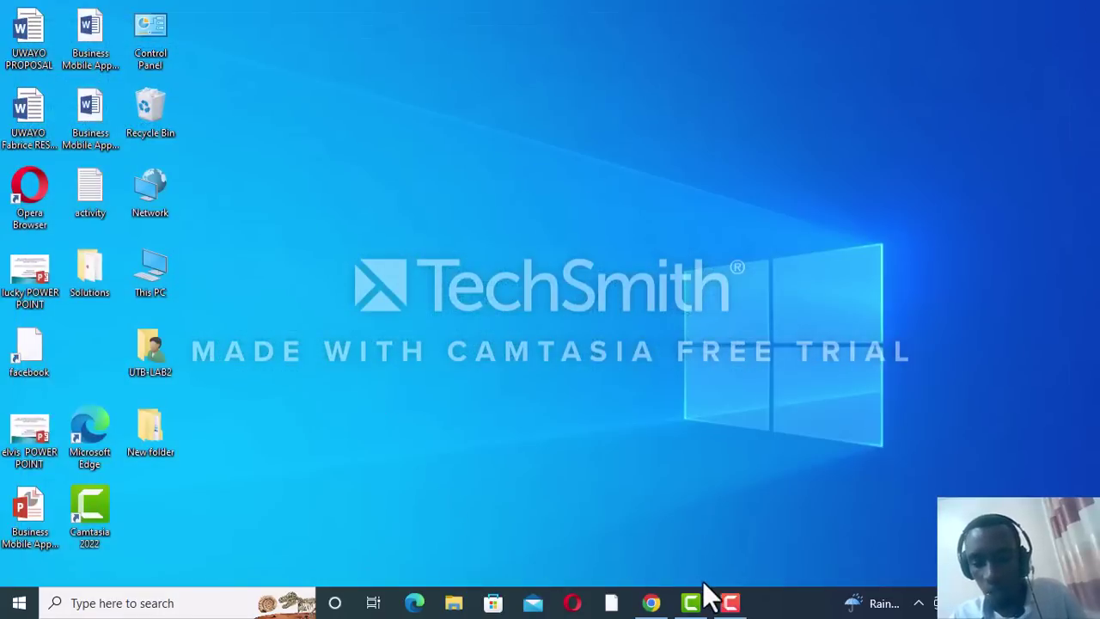
Switch to Chrome and close the old Candidate - System Requirements page, leaving the new tab open
left_click(653, 601)
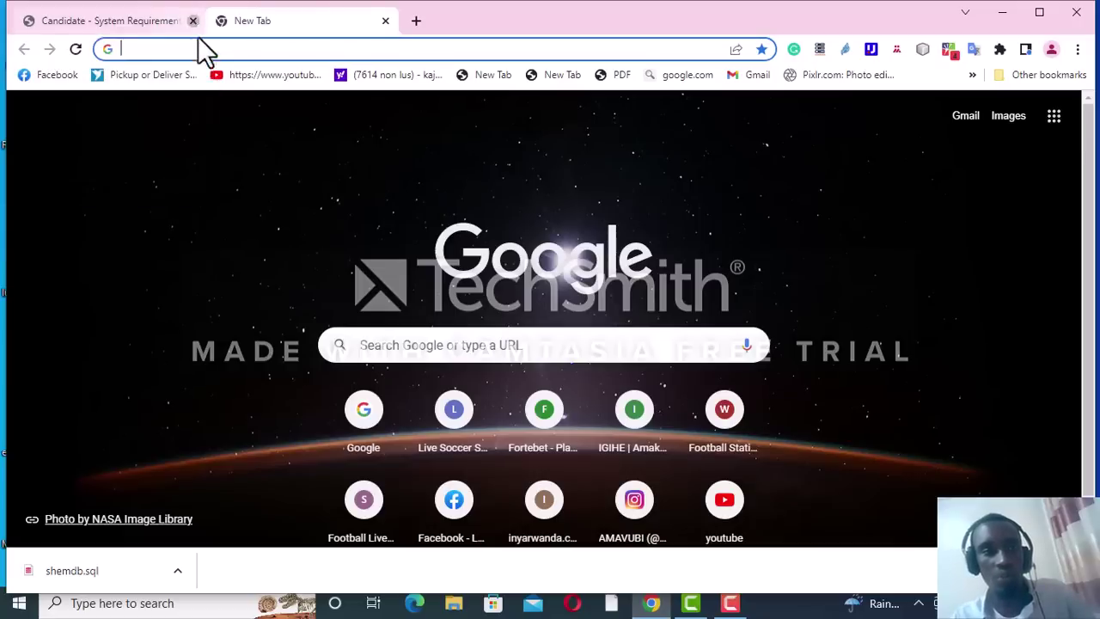
left_click(193, 20)
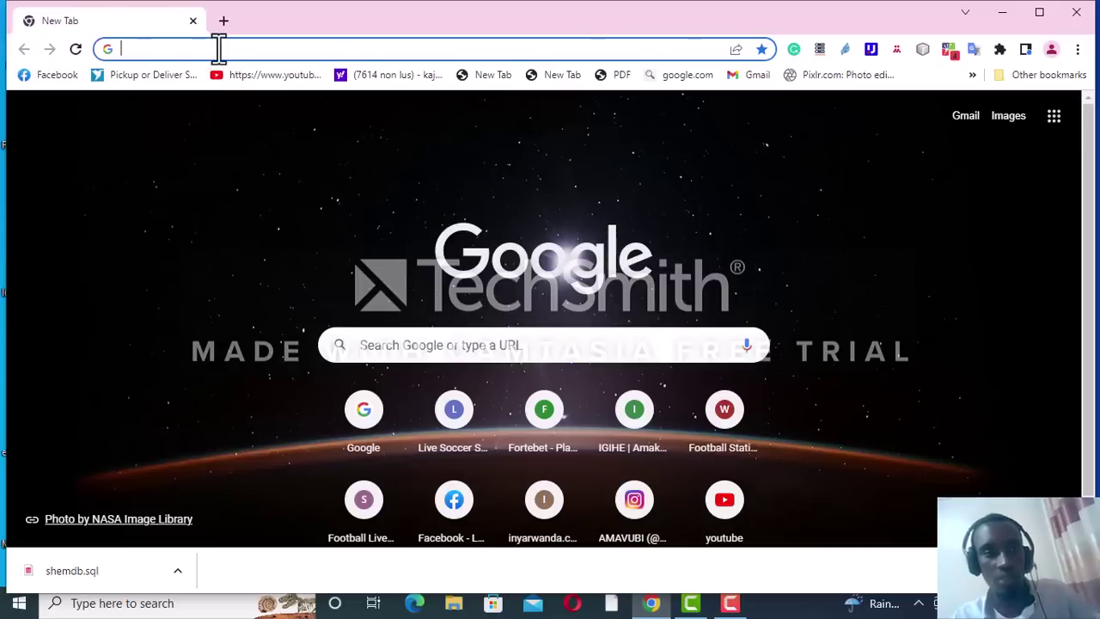
left_click(216, 48)
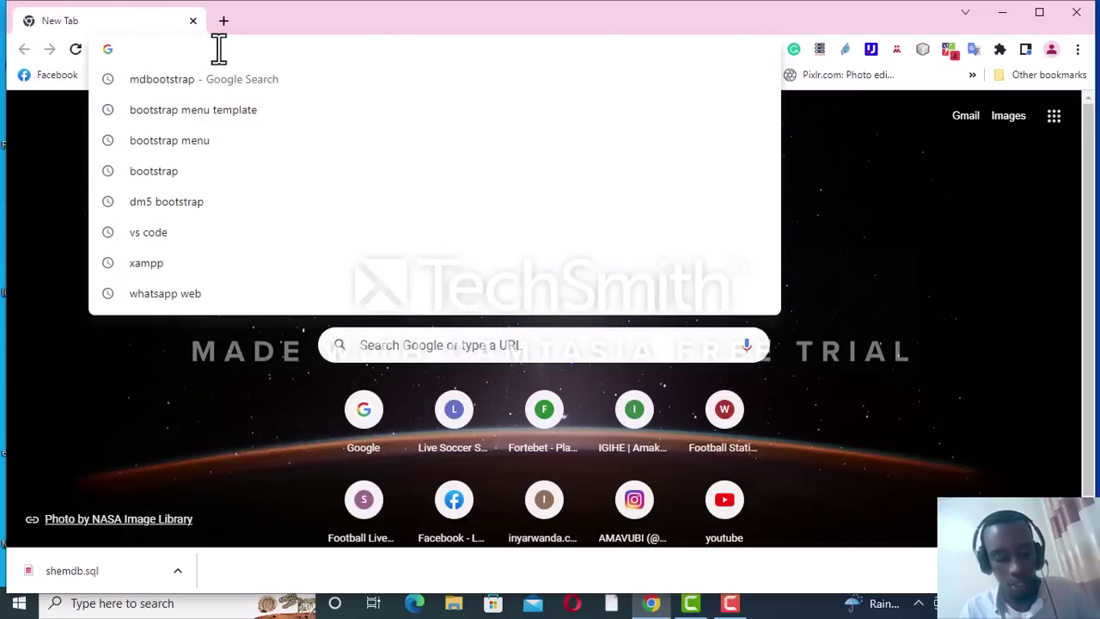
type("africa")
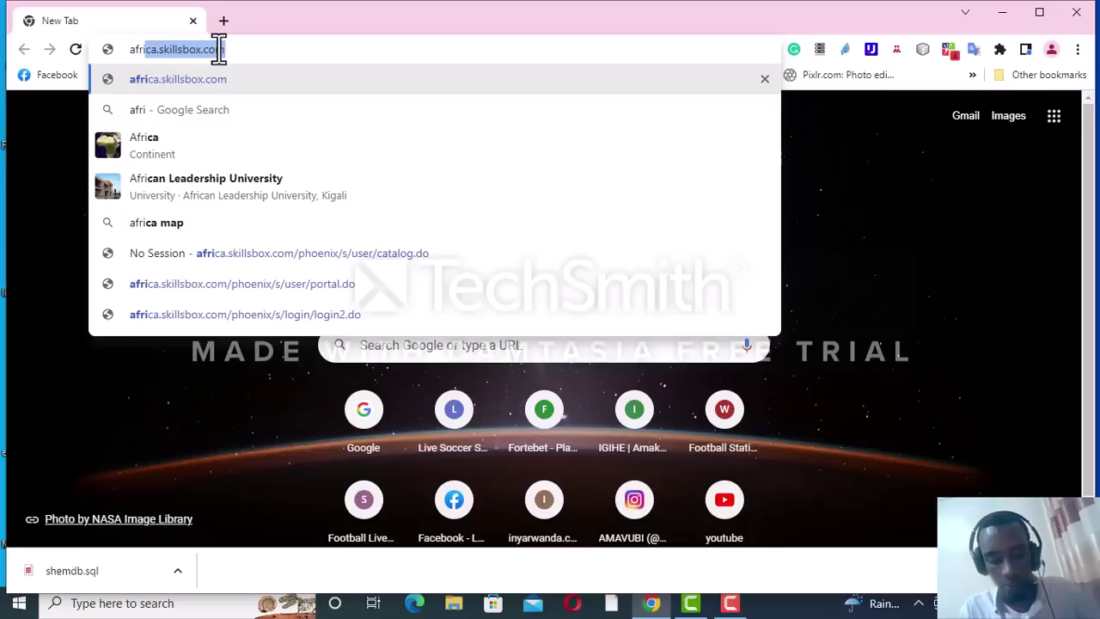
type(".s")
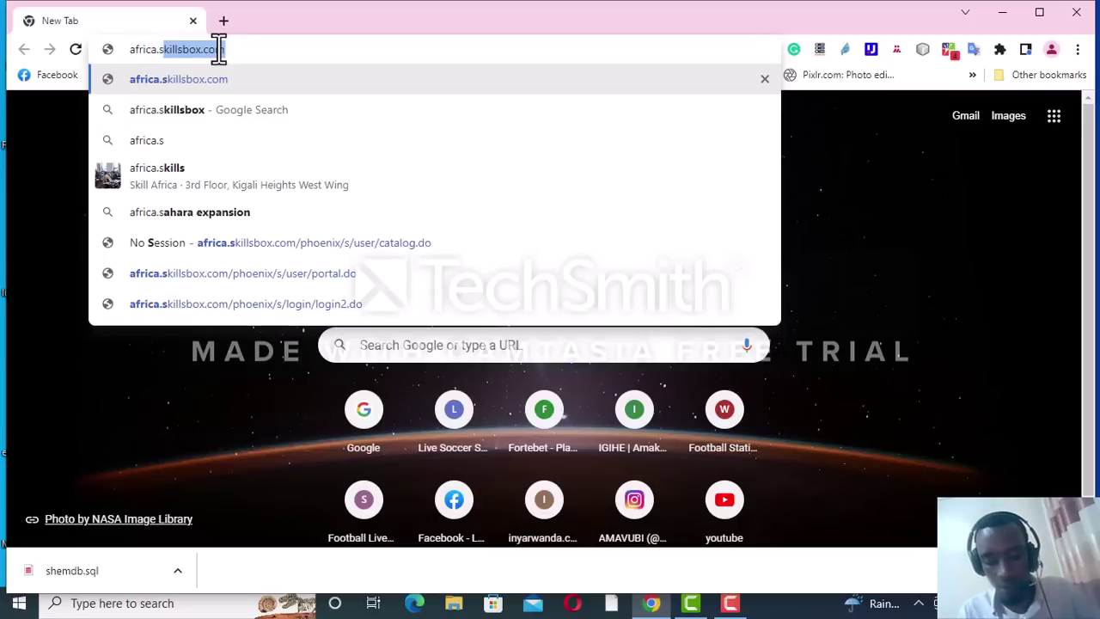
type("j")
key("Return")
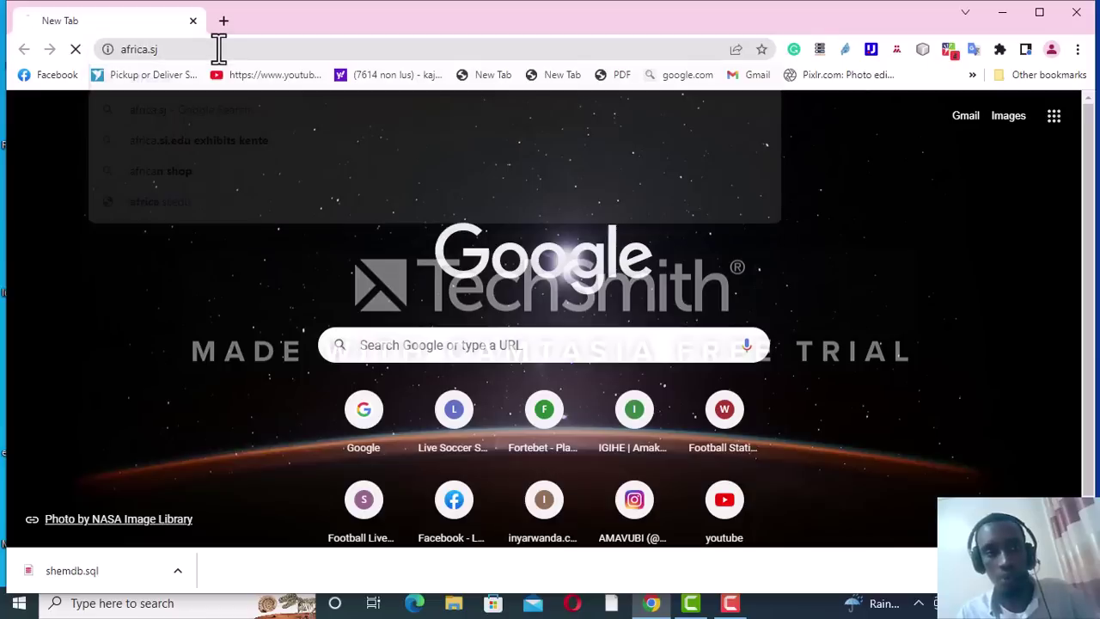
Go to the website africa.skillsbox.com
left_click(206, 49)
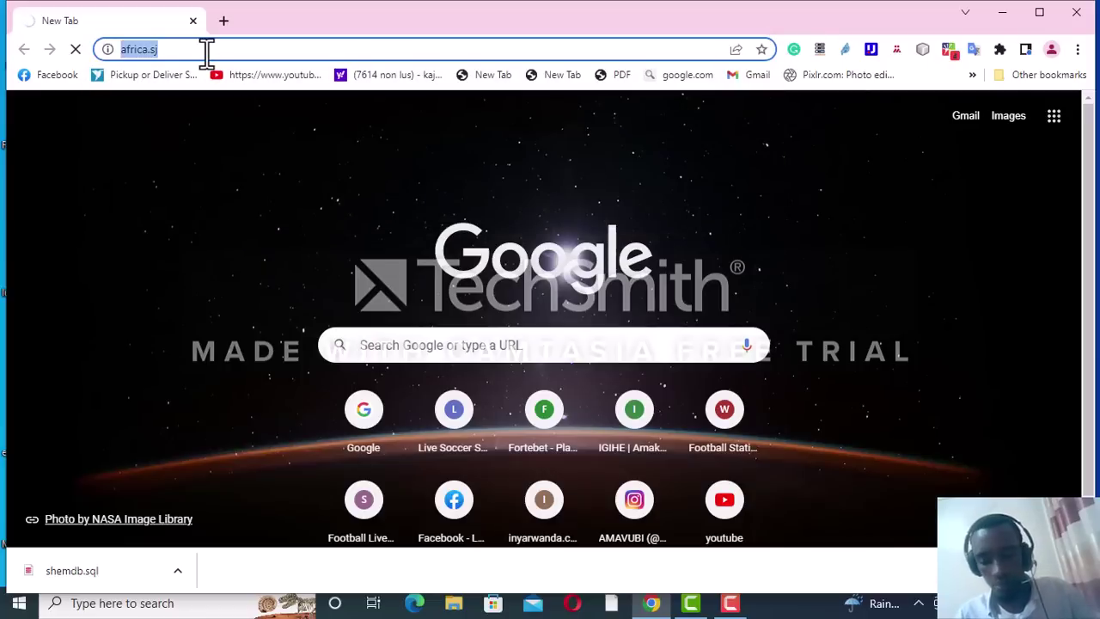
key("BackSpace")
type("afric")
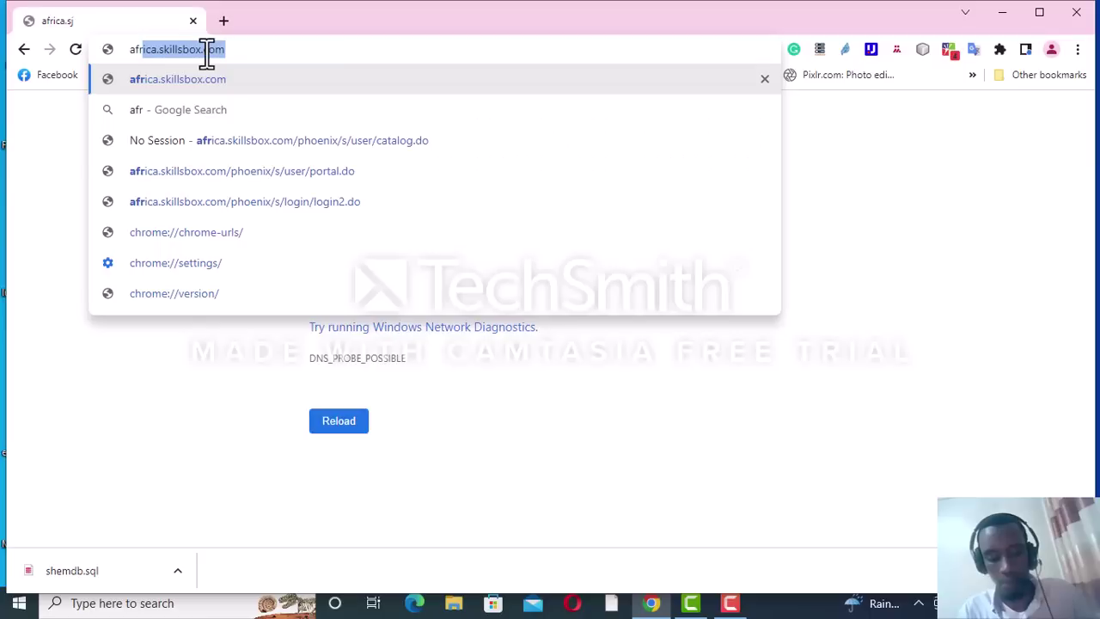
key("Return")
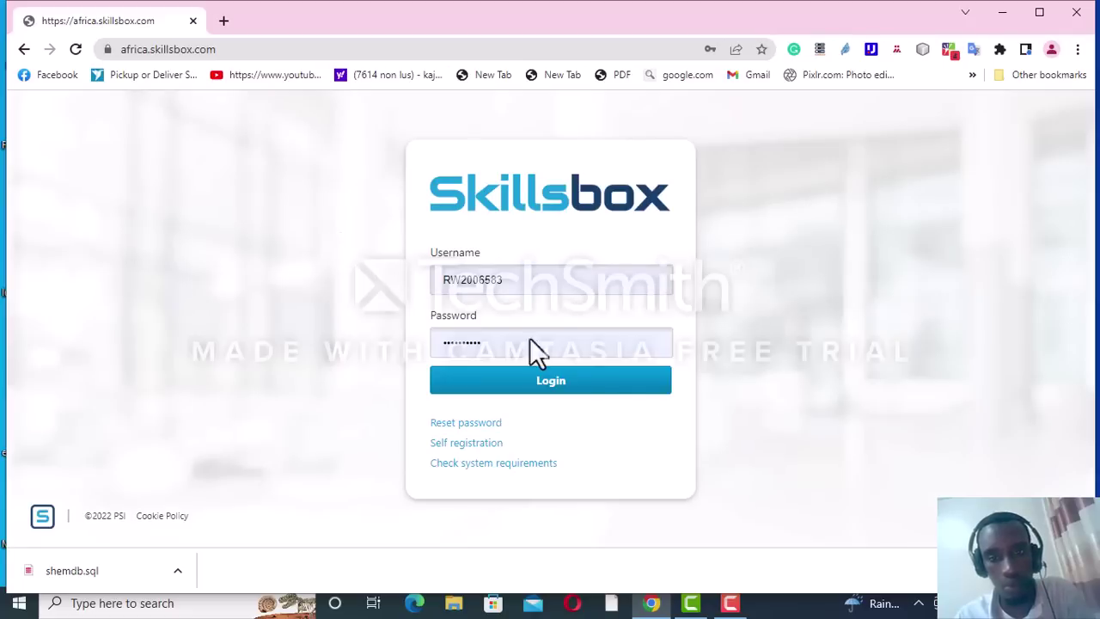
Log in to Skillsbox with the prefilled credentials and continue past the Latest News page to the modules
left_click(512, 381)
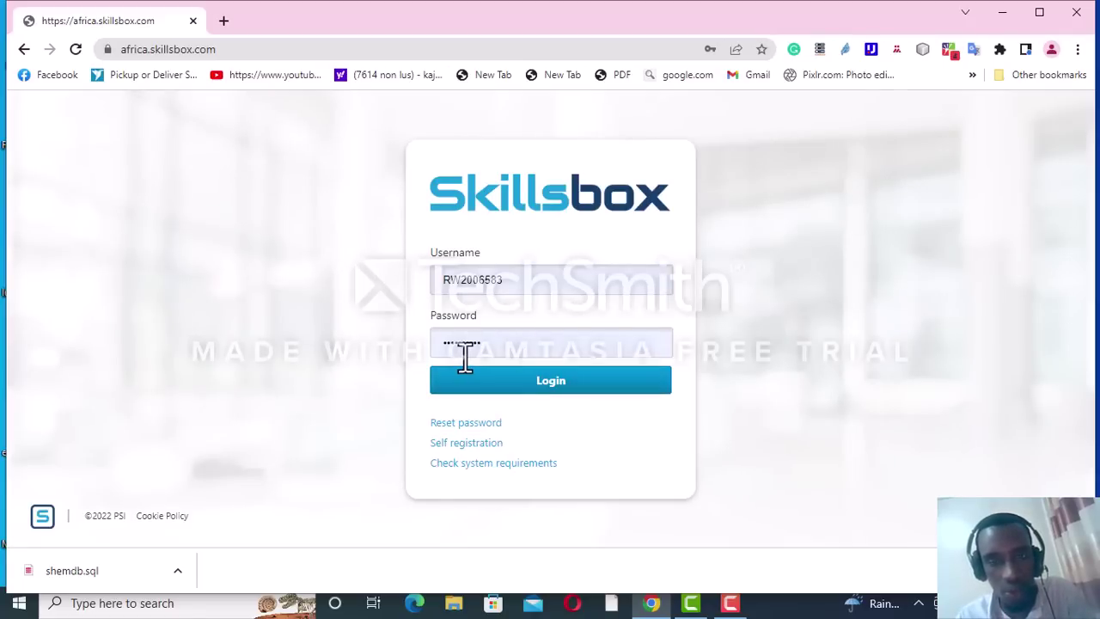
left_click(531, 384)
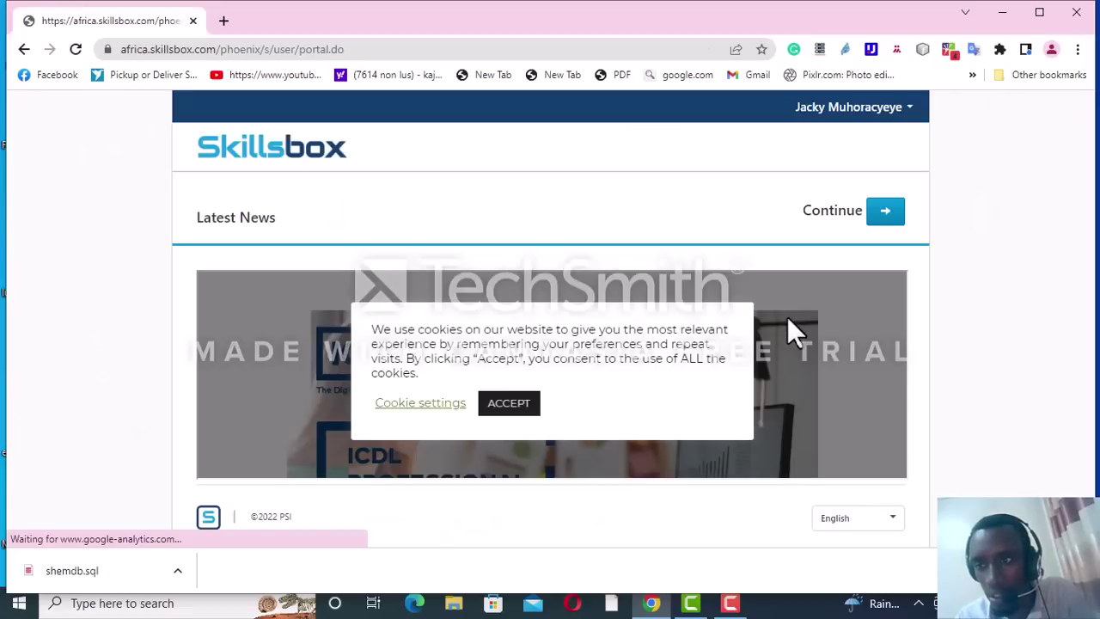
left_click(878, 213)
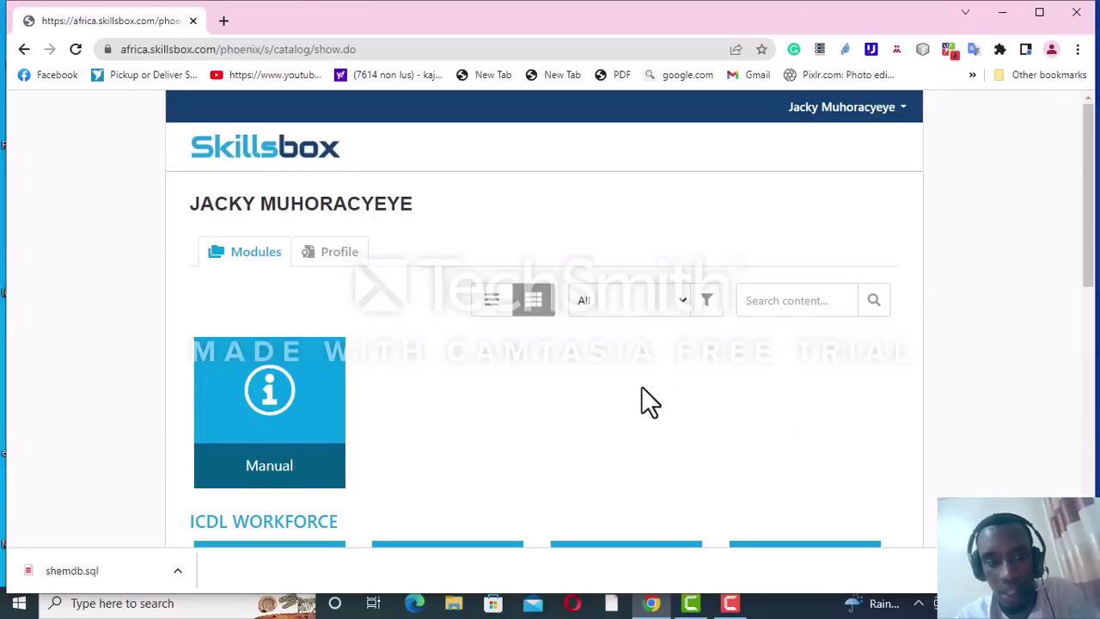
Open the Computer & Online Essentials module in the ICDL Workforce section
scroll(641, 385, "down", 2)
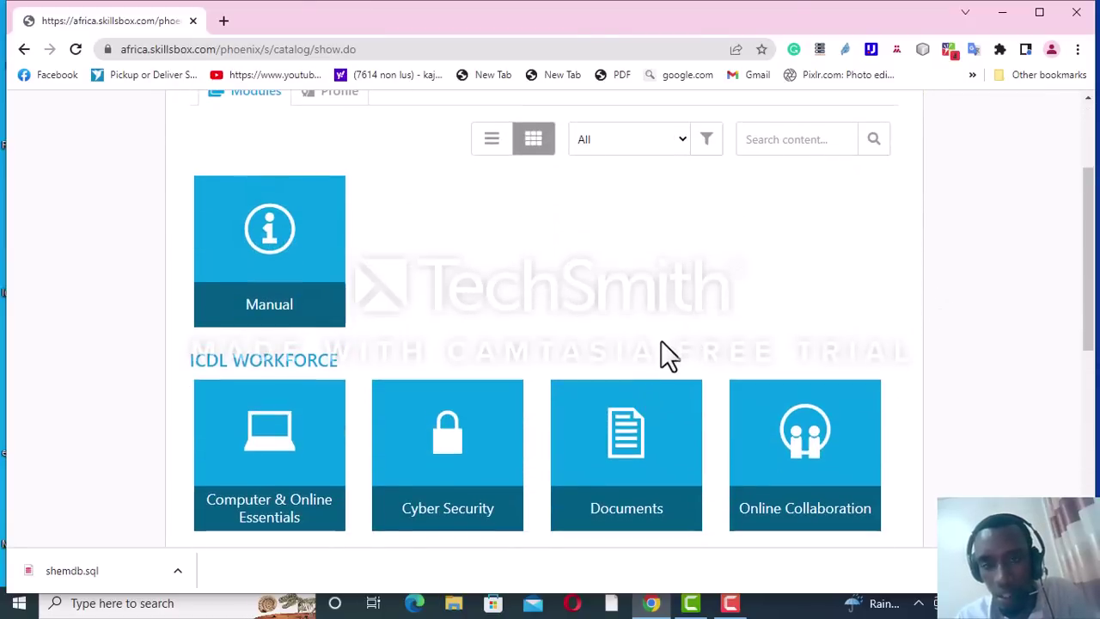
scroll(519, 292, "up", 1)
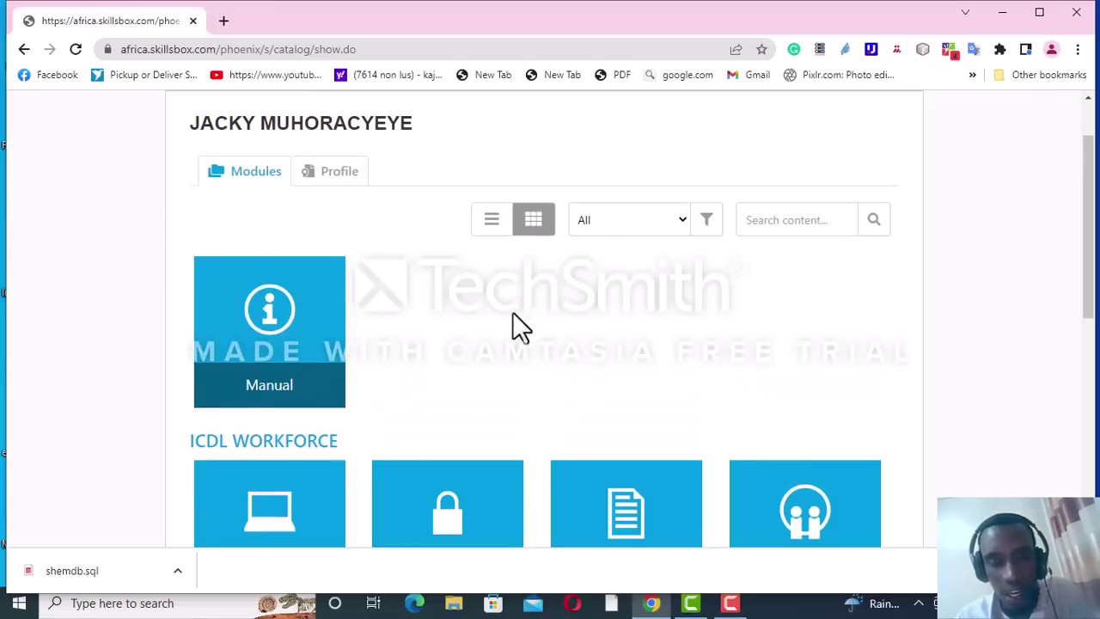
scroll(510, 341, "down", 2)
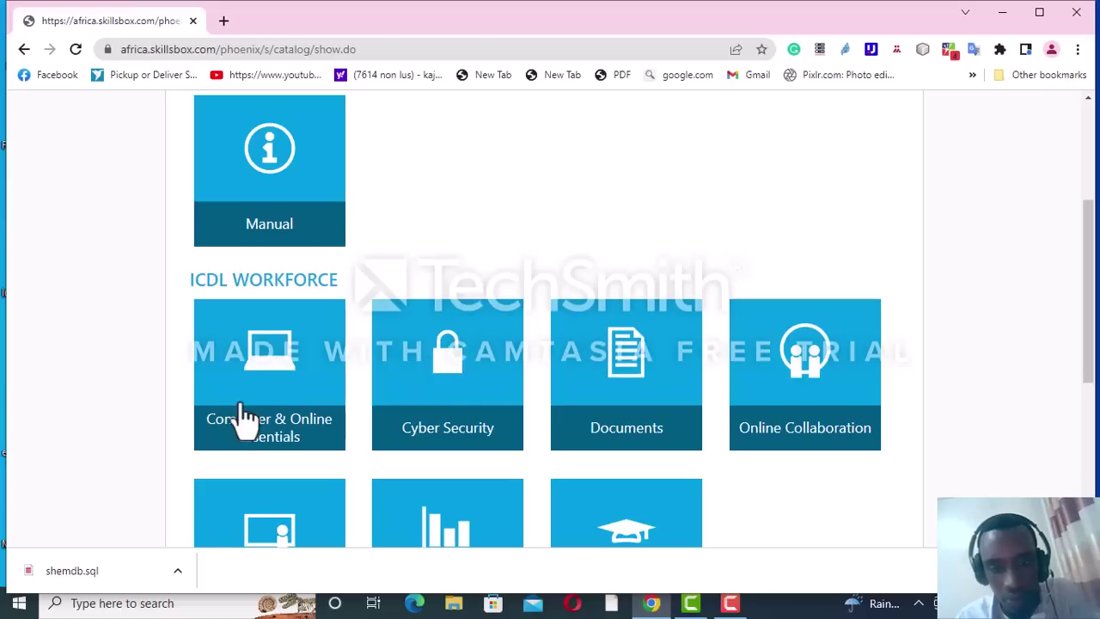
scroll(524, 355, "down", 1)
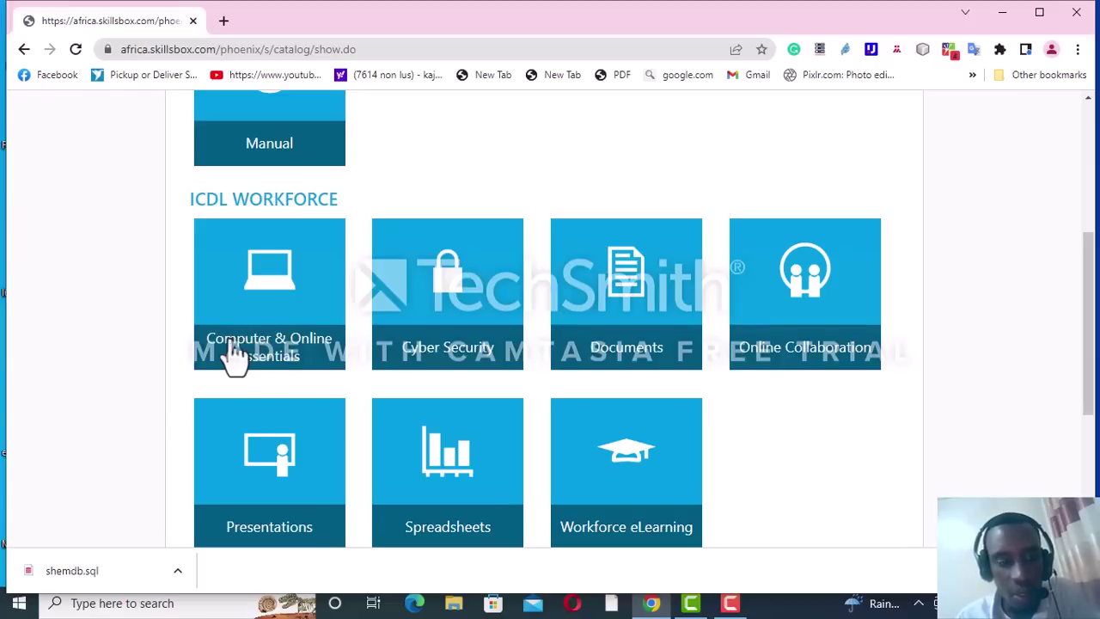
left_click(275, 315)
Review the module's Assess, Learn and Certify sections and launch the ICDL Computer & Online Essentials 1.0 Win10/Chrome/Gmail diagnostic test
scroll(469, 339, "down", 2)
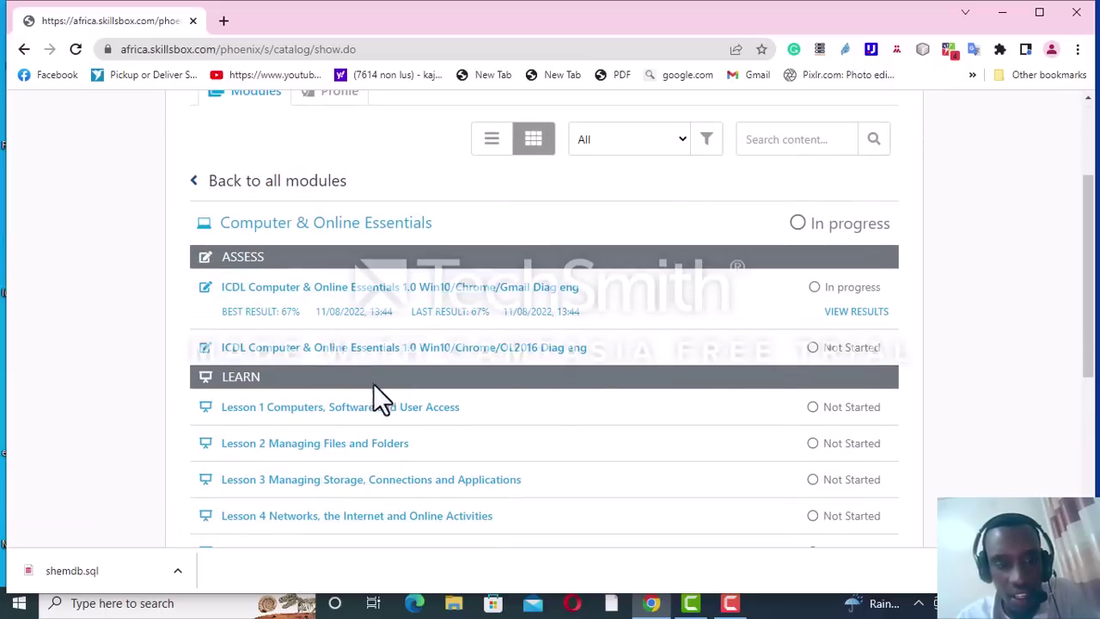
scroll(378, 386, "down", 2)
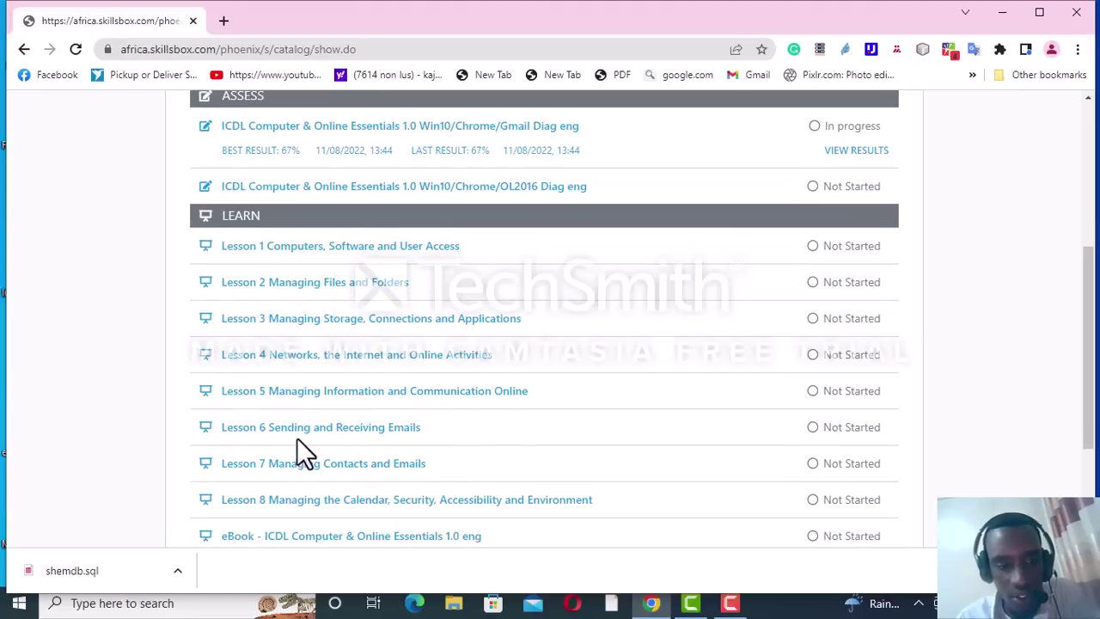
scroll(296, 437, "down", 3)
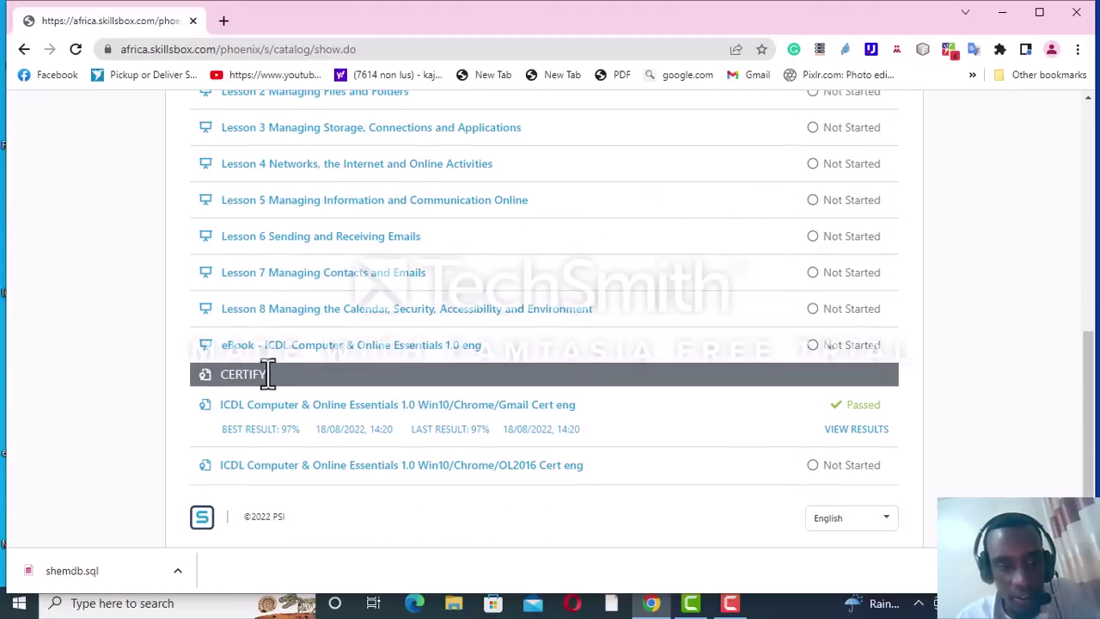
left_click_drag(267, 374, 215, 378)
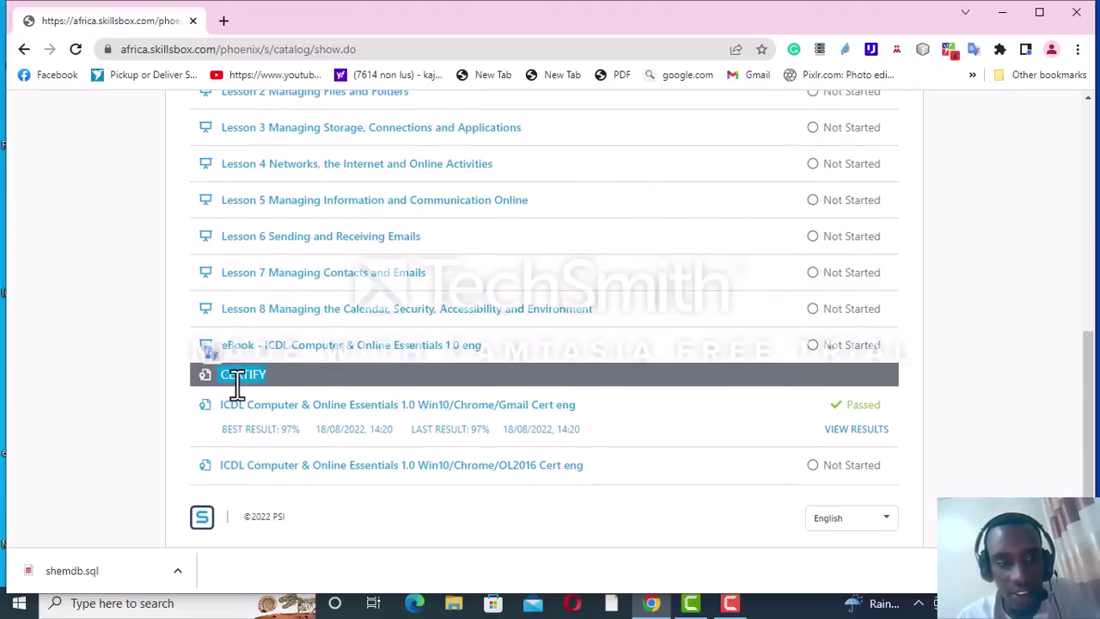
left_click_drag(312, 382, 230, 380)
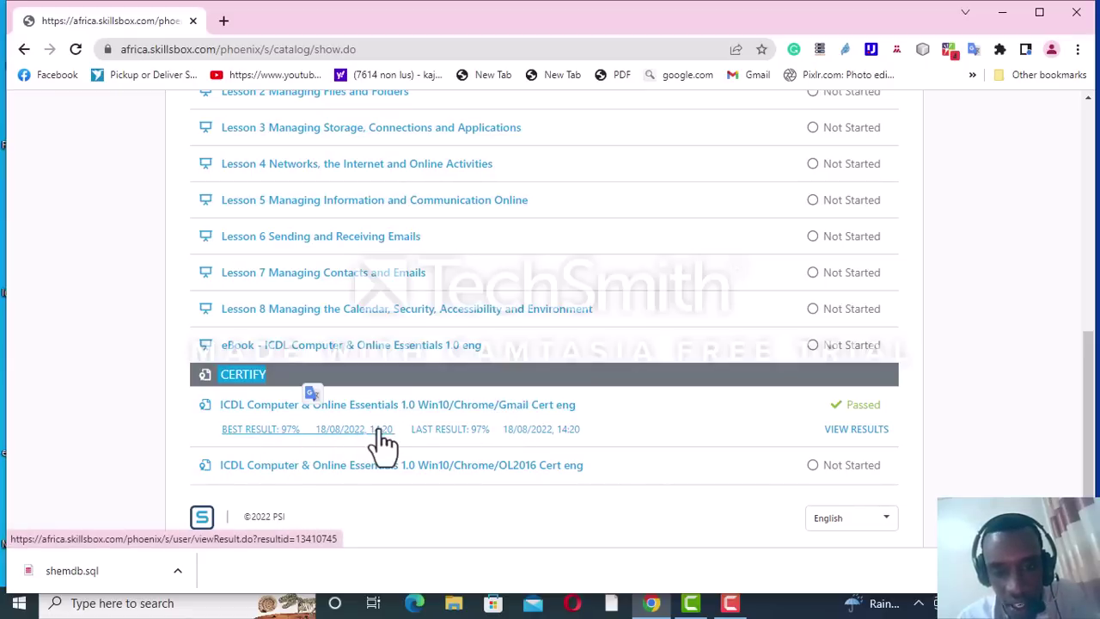
scroll(386, 360, "up", 4)
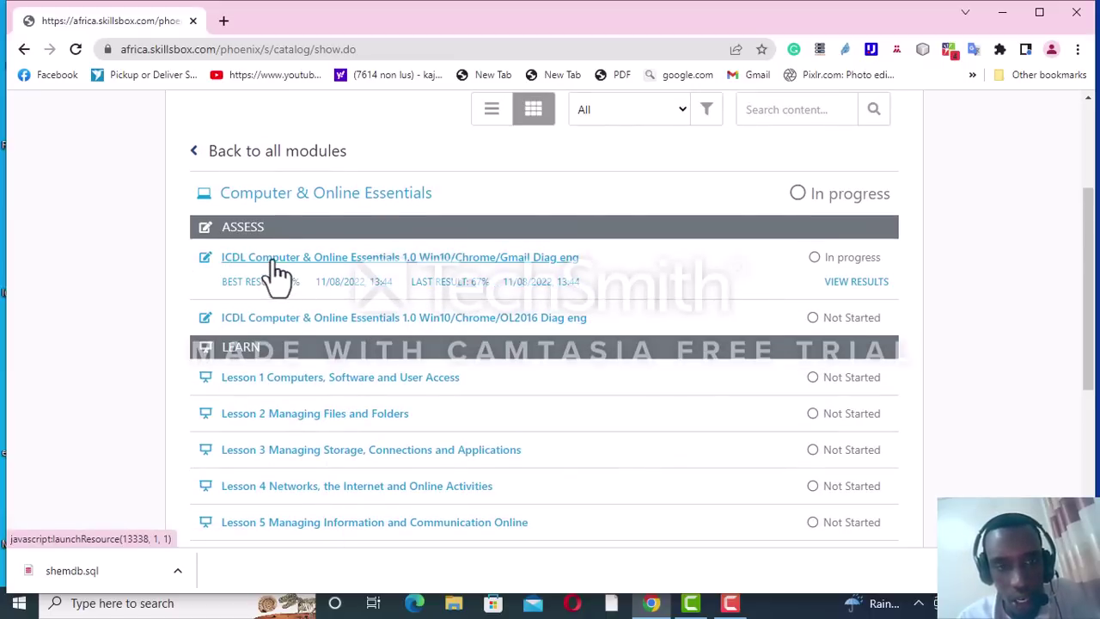
left_click(383, 273)
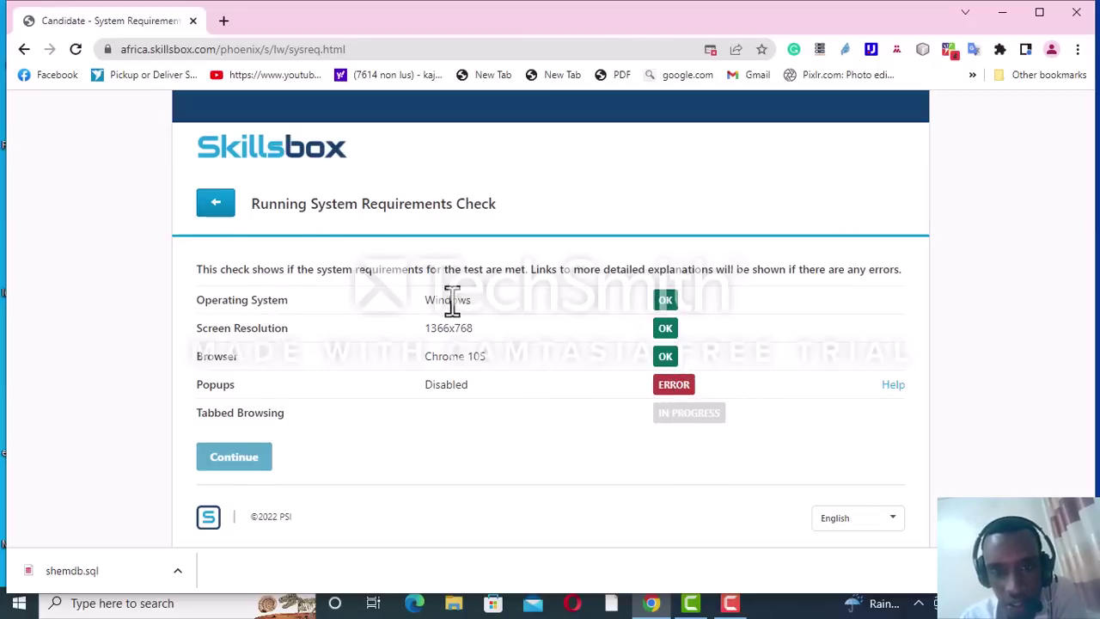
Examine the operating system, screen resolution, browser, popups and tabbed browsing results of the requirements check, and try to continue
left_click_drag(474, 300, 424, 292)
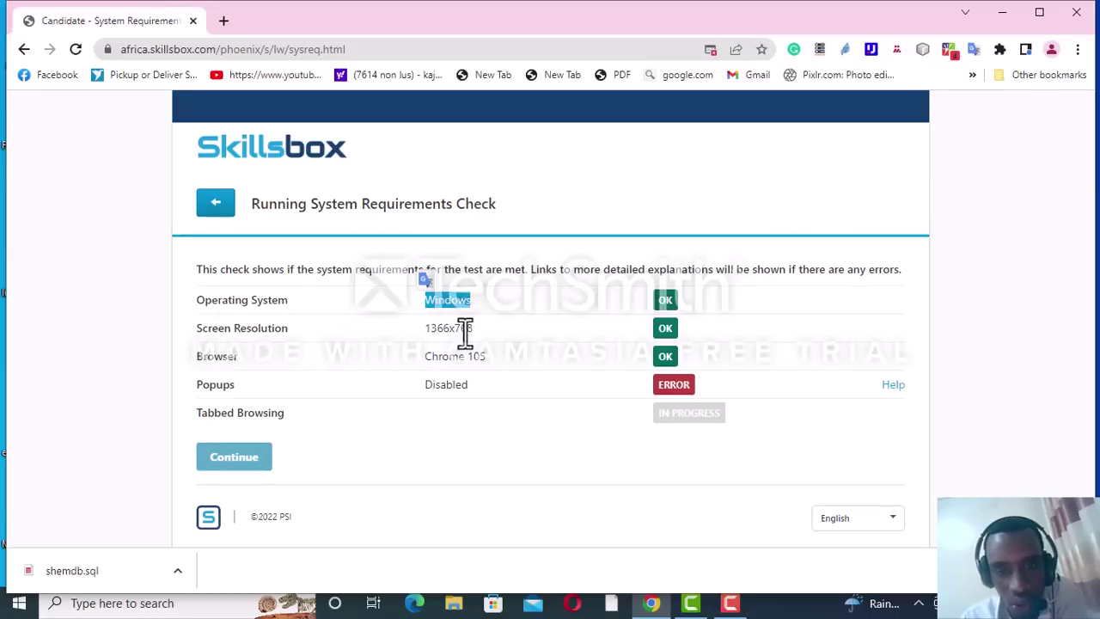
left_click_drag(474, 329, 420, 325)
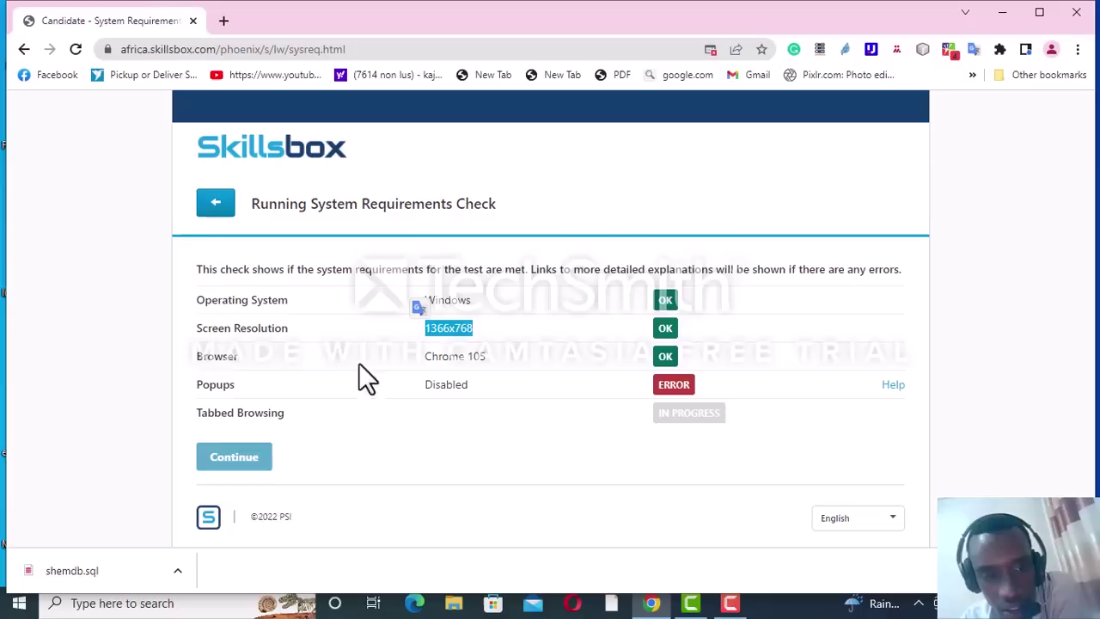
left_click_drag(486, 356, 423, 362)
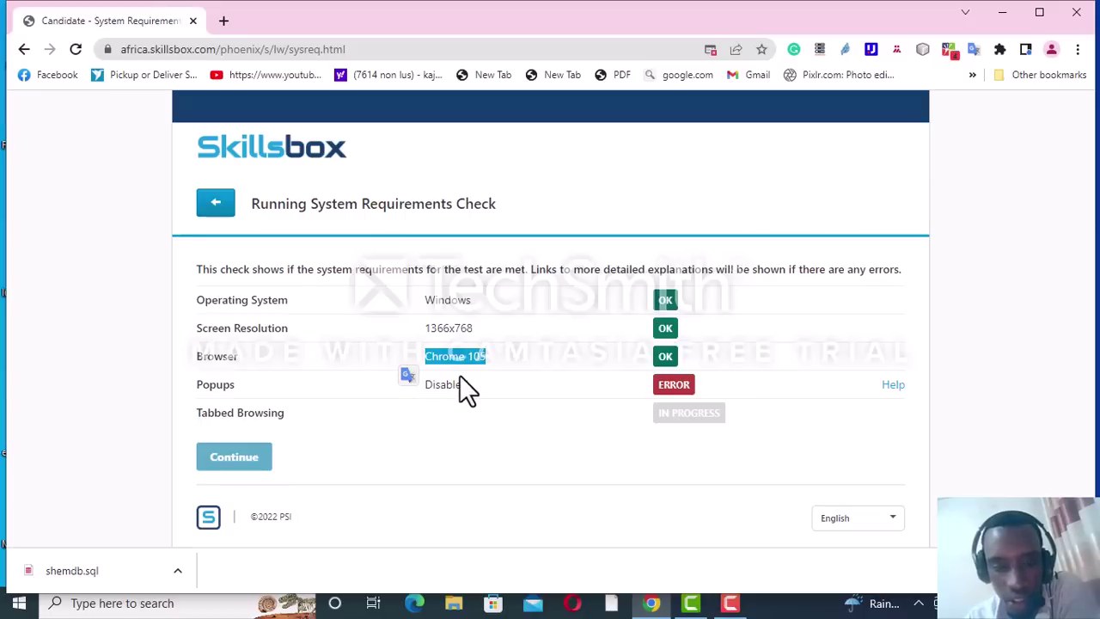
left_click_drag(237, 391, 191, 398)
left_click_drag(290, 397, 317, 402)
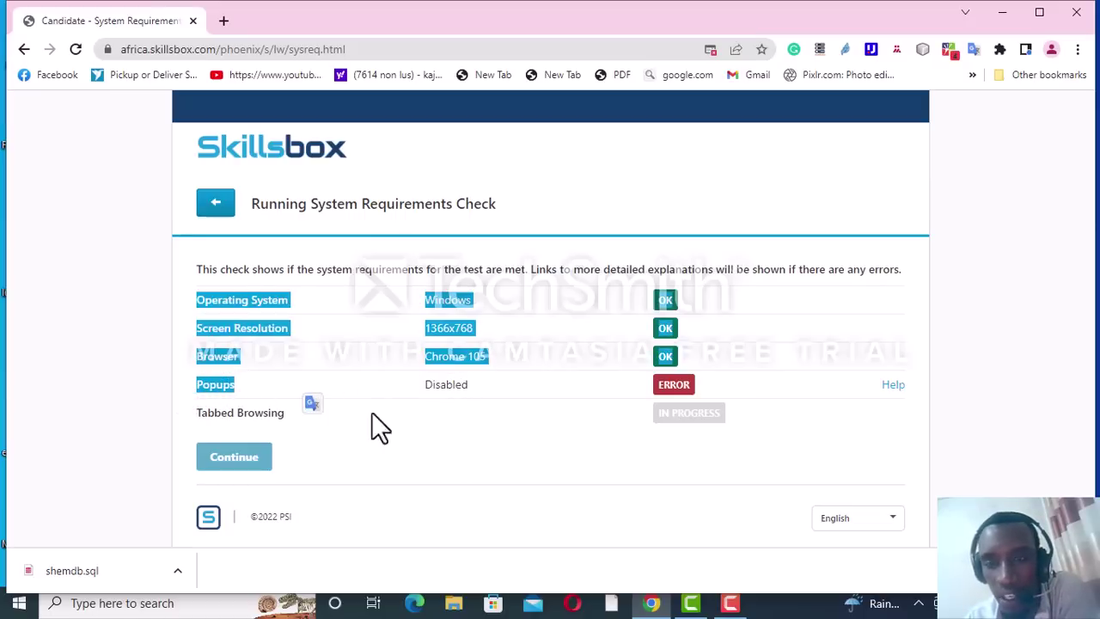
left_click(967, 386)
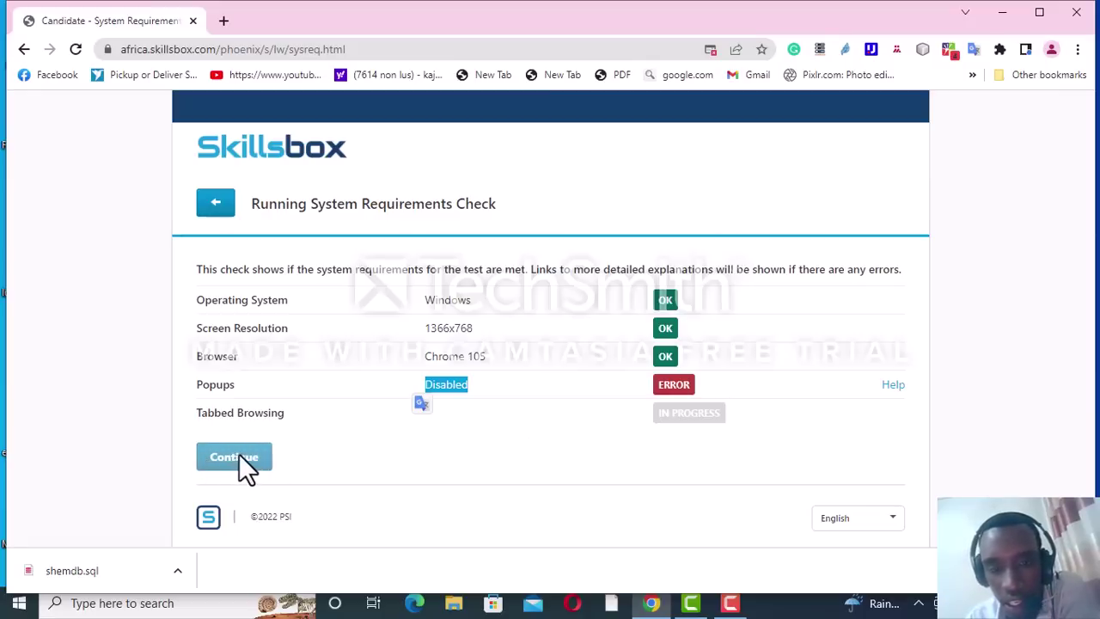
left_click(256, 456)
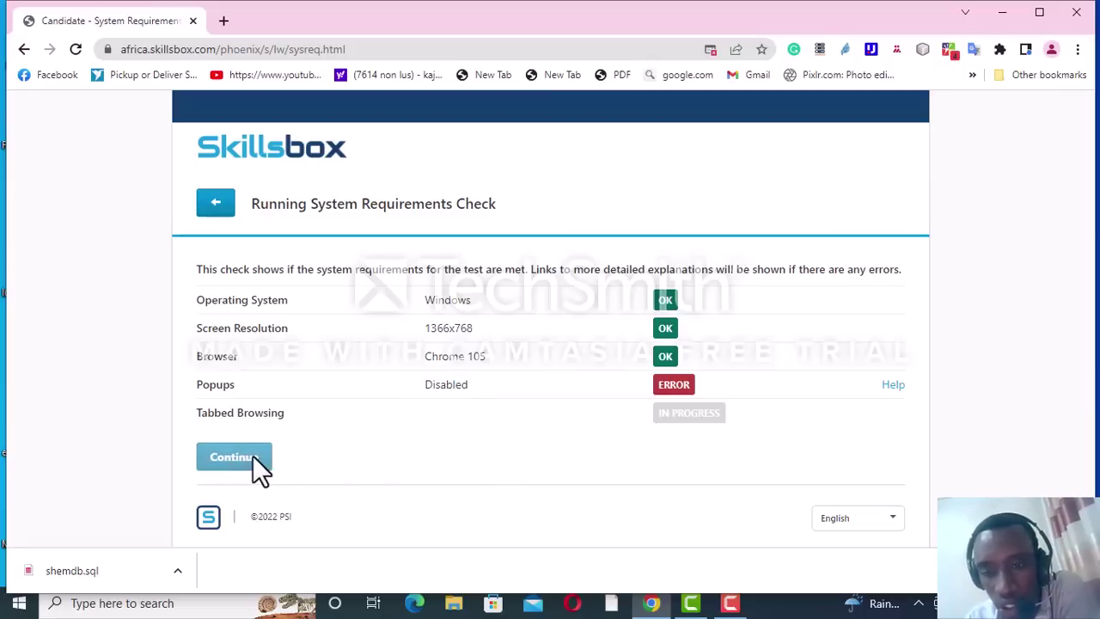
left_click(245, 455)
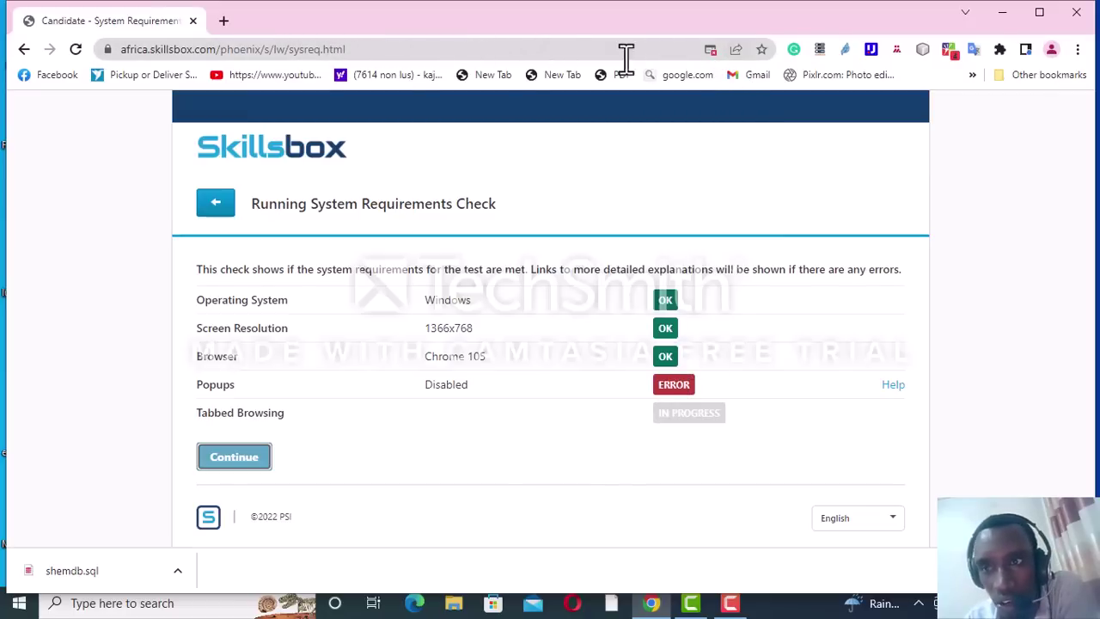
Always allow pop-ups and redirects from africa.skillsbox.com and reload the page to rerun the system requirements check
left_click(710, 49)
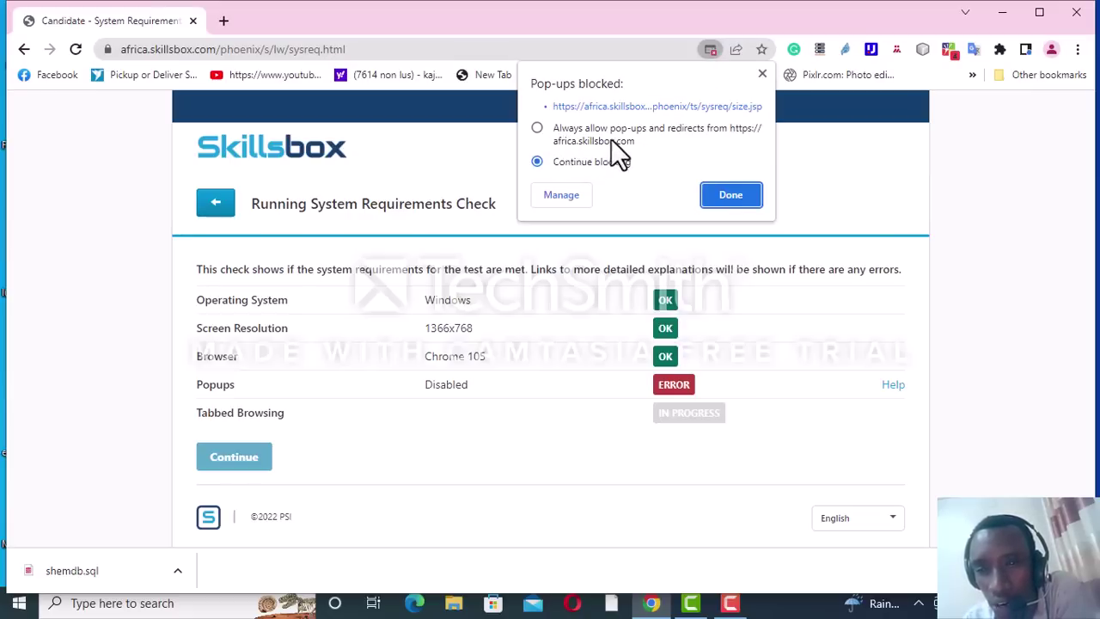
left_click(574, 132)
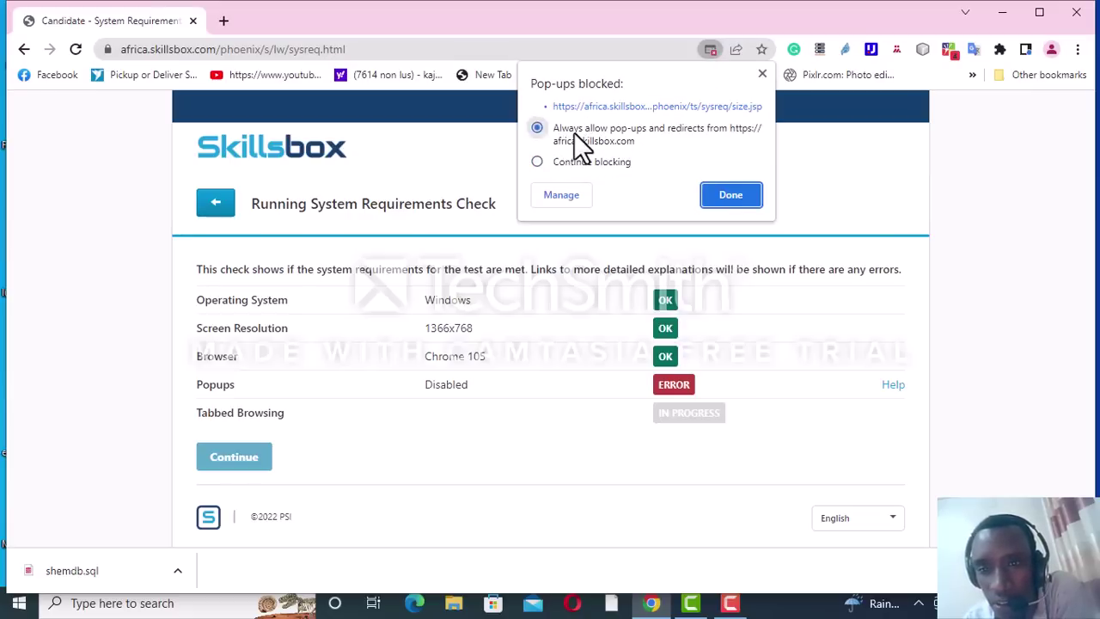
left_click(730, 196)
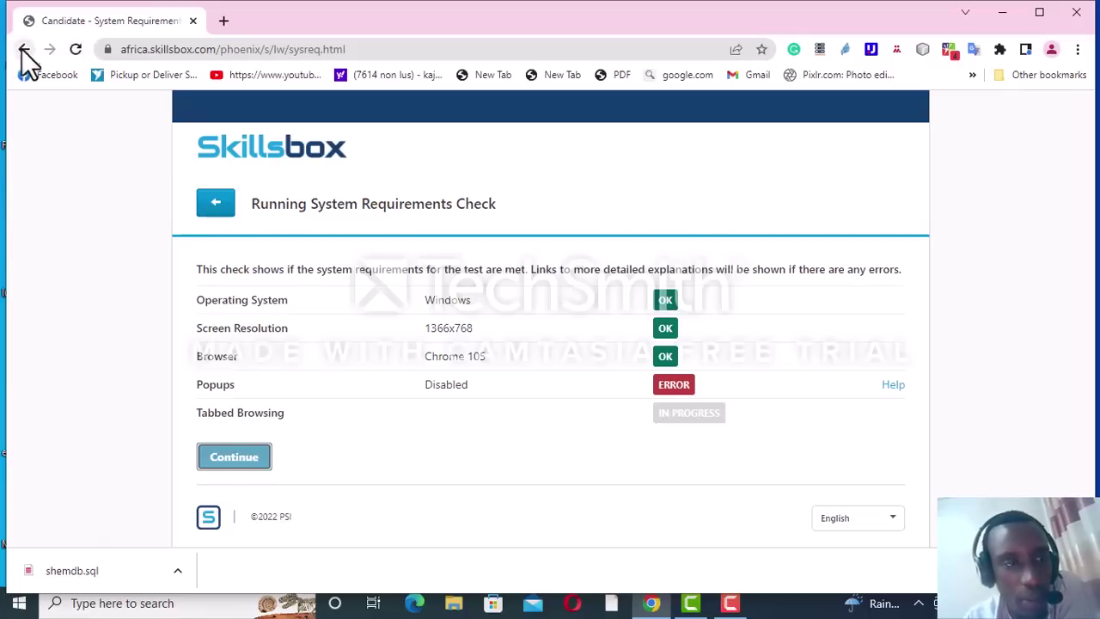
left_click(75, 49)
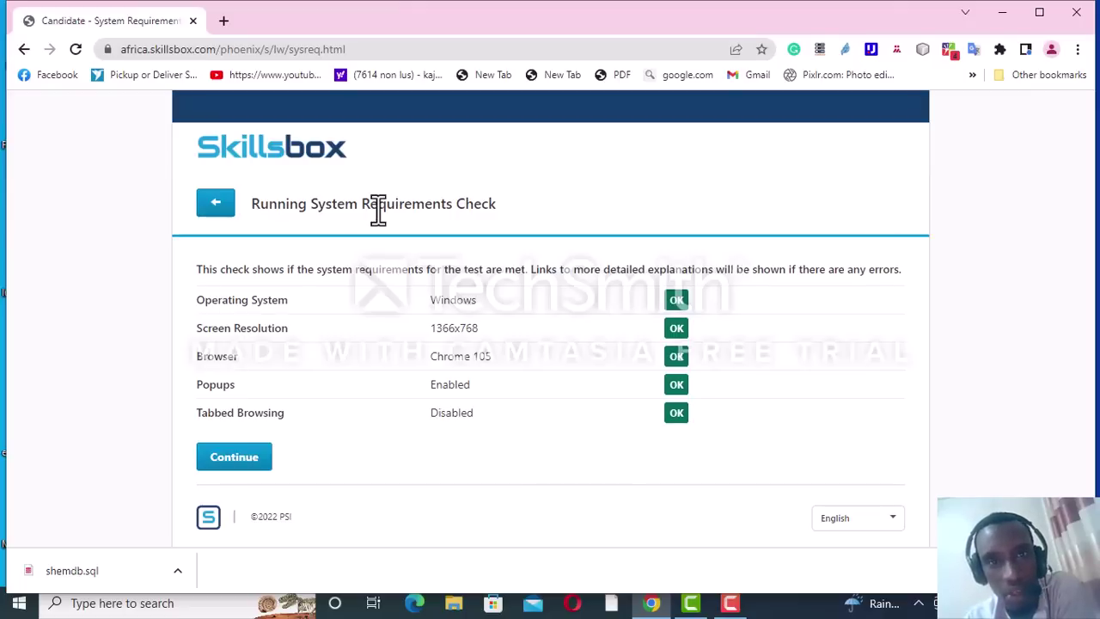
Leave the requirements check, return to all modules and open the Assess section of the Documents module
left_click(215, 211)
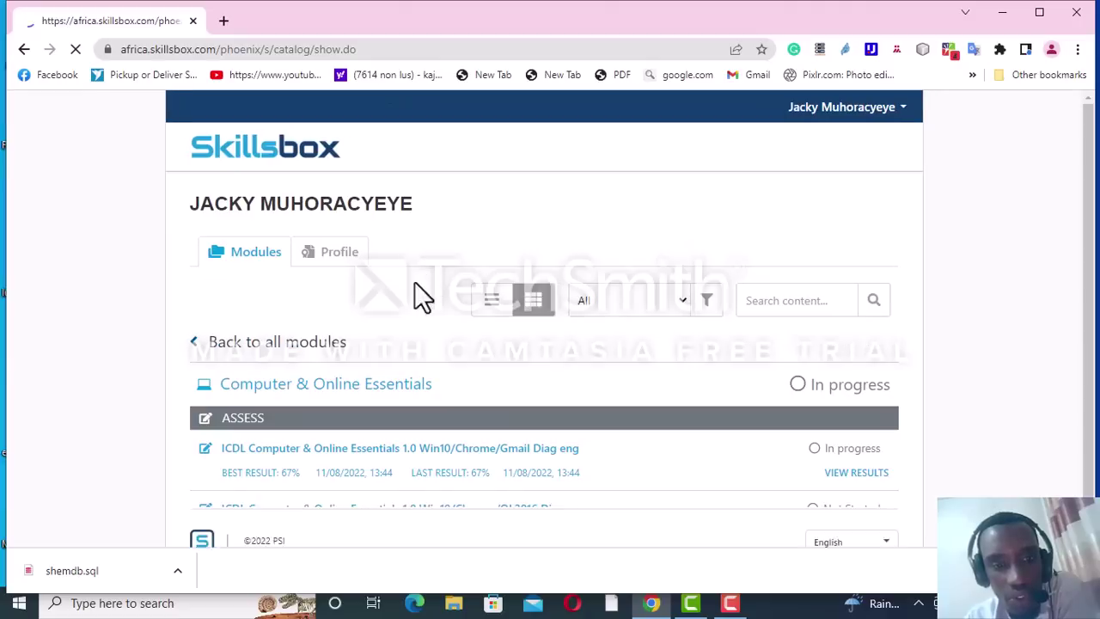
left_click(302, 347)
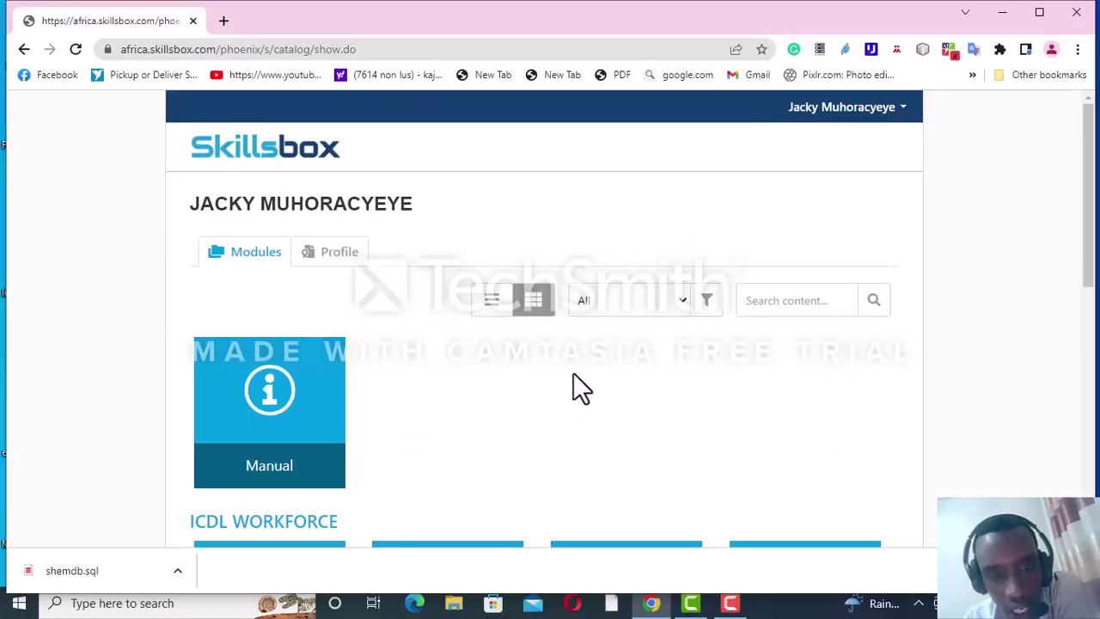
scroll(567, 395, "down", 4)
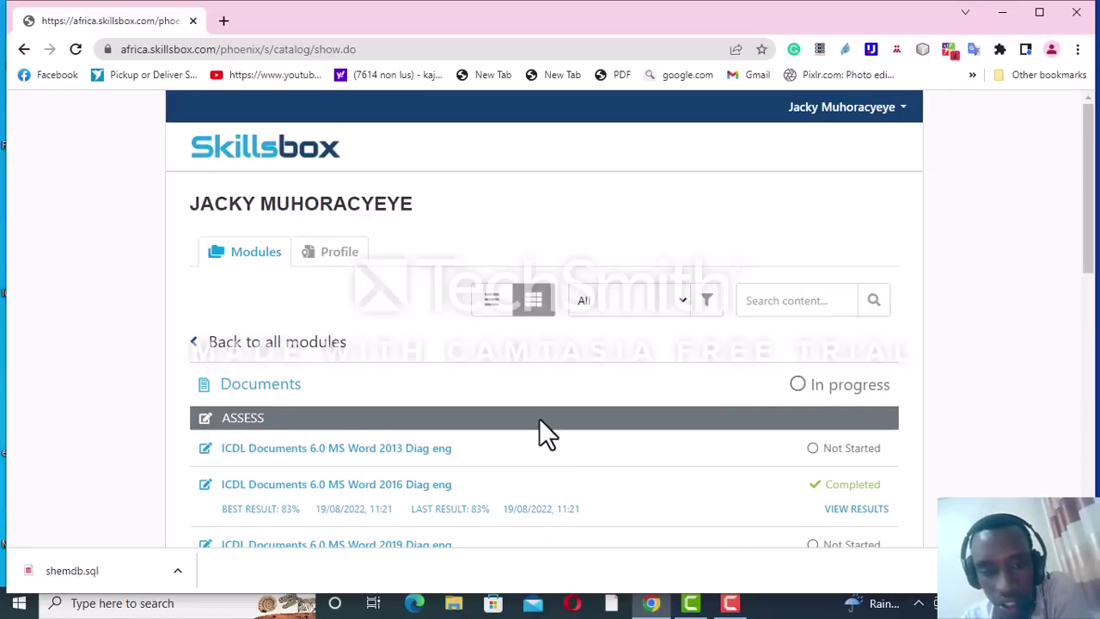
scroll(584, 404, "down", 2)
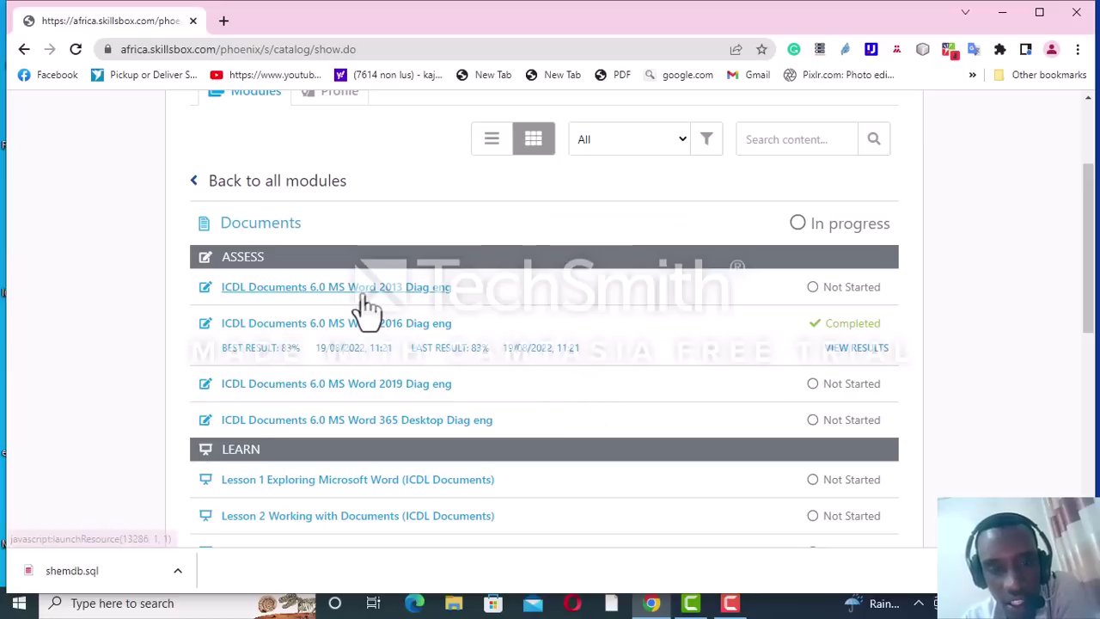
left_click_drag(262, 256, 216, 256)
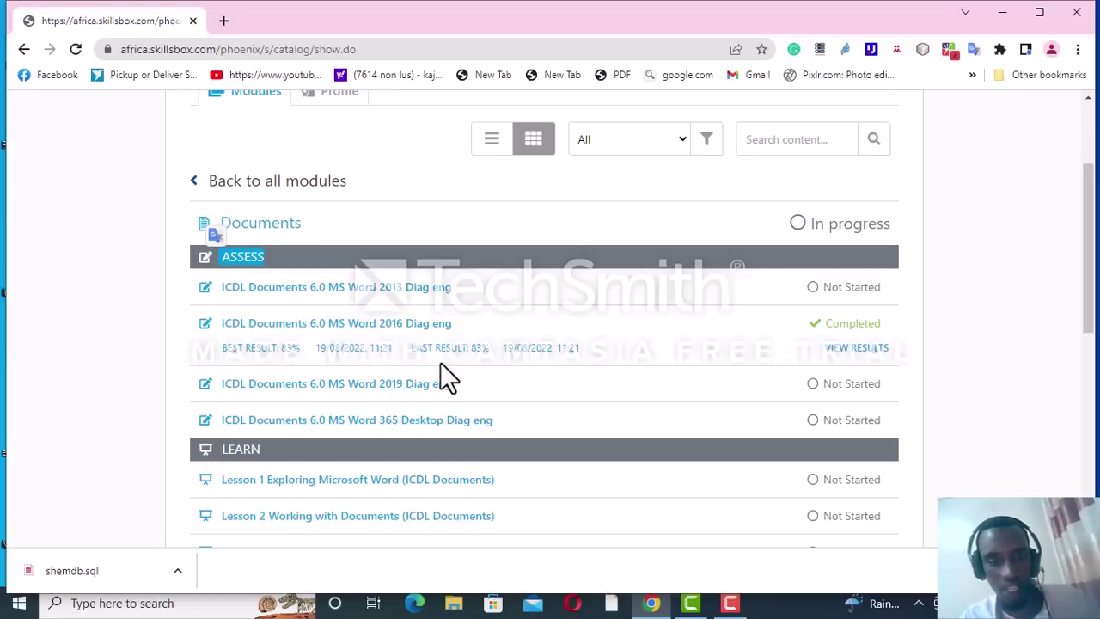
Search Windows for "word" to check which Microsoft Word version is installed, and close the search
left_click(91, 603)
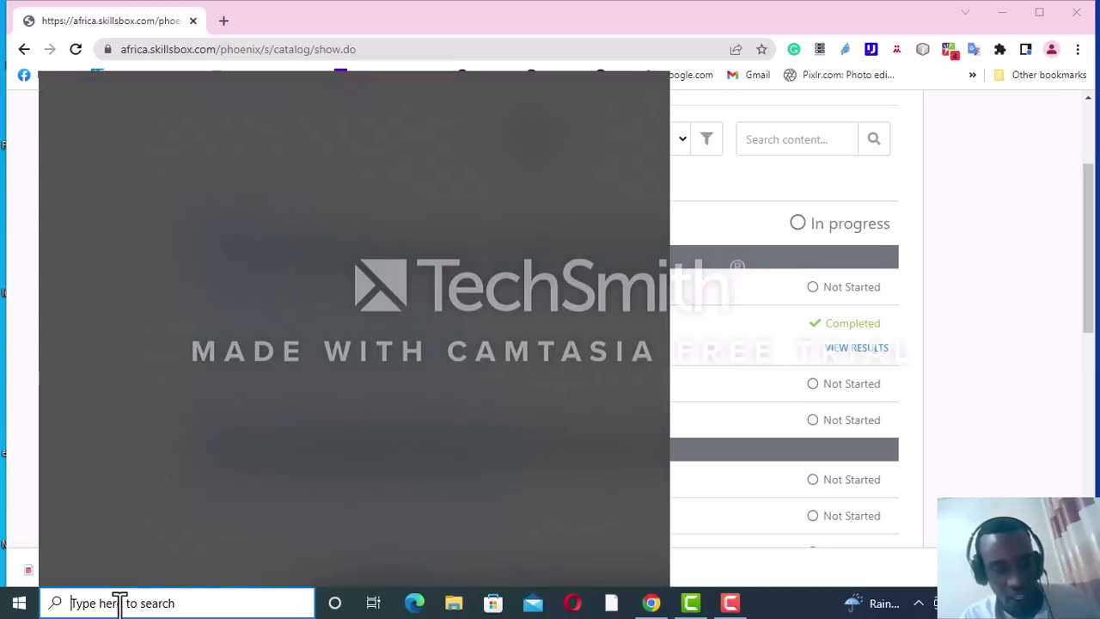
type("word")
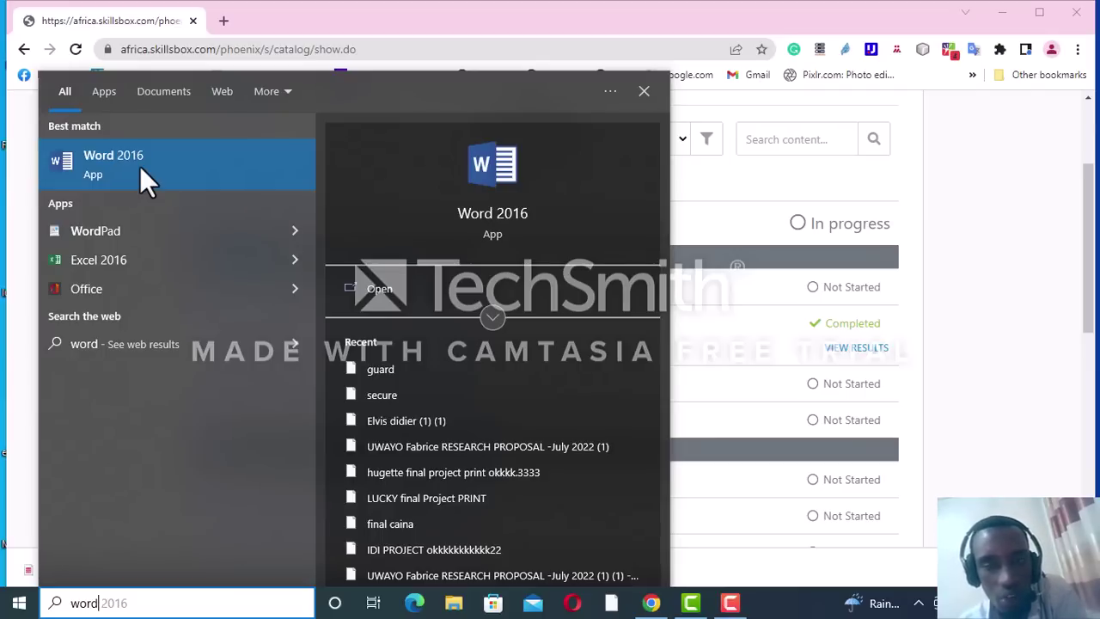
left_click(748, 189)
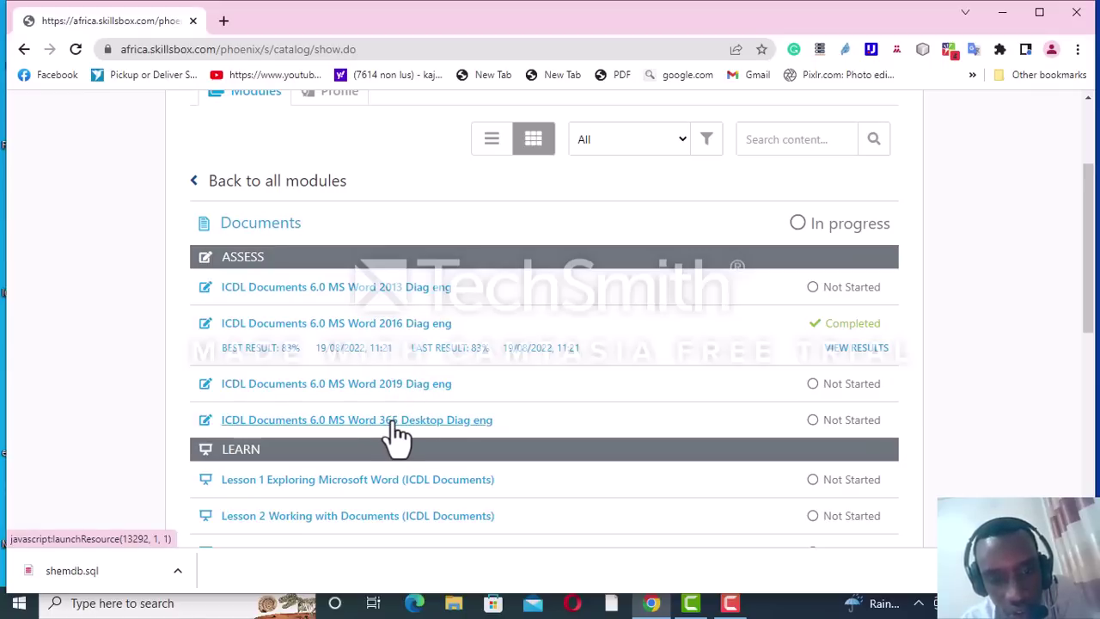
Launch the ICDL Documents 6.0 MS Word 2016 diagnostic test and review its system requirements check down to the Office entries
left_click(384, 325)
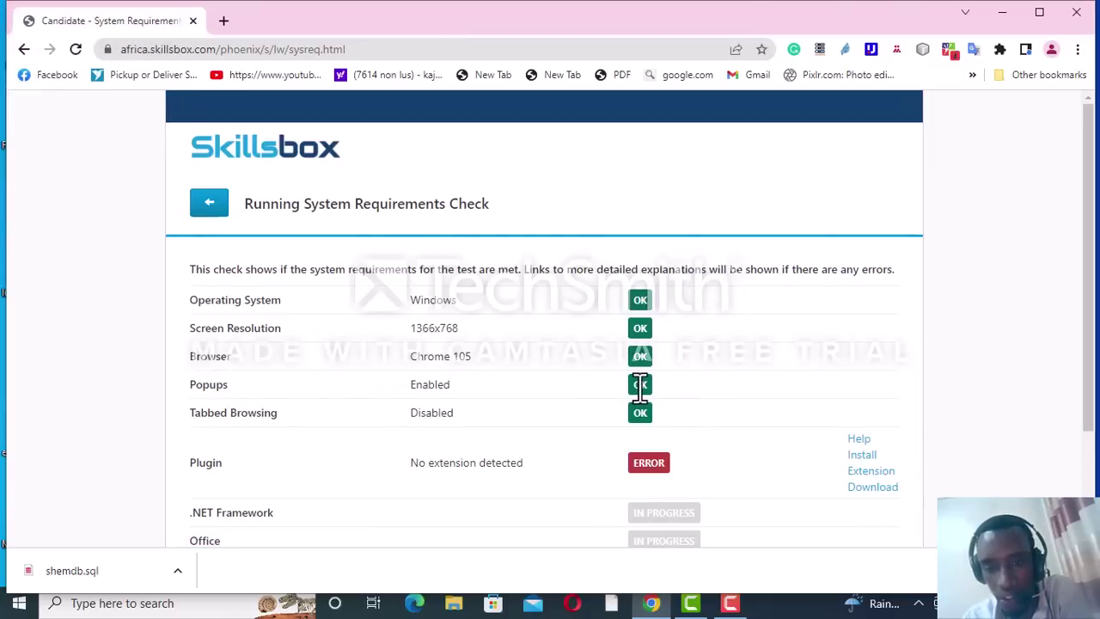
scroll(735, 359, "down", 1)
scroll(735, 358, "down", 1)
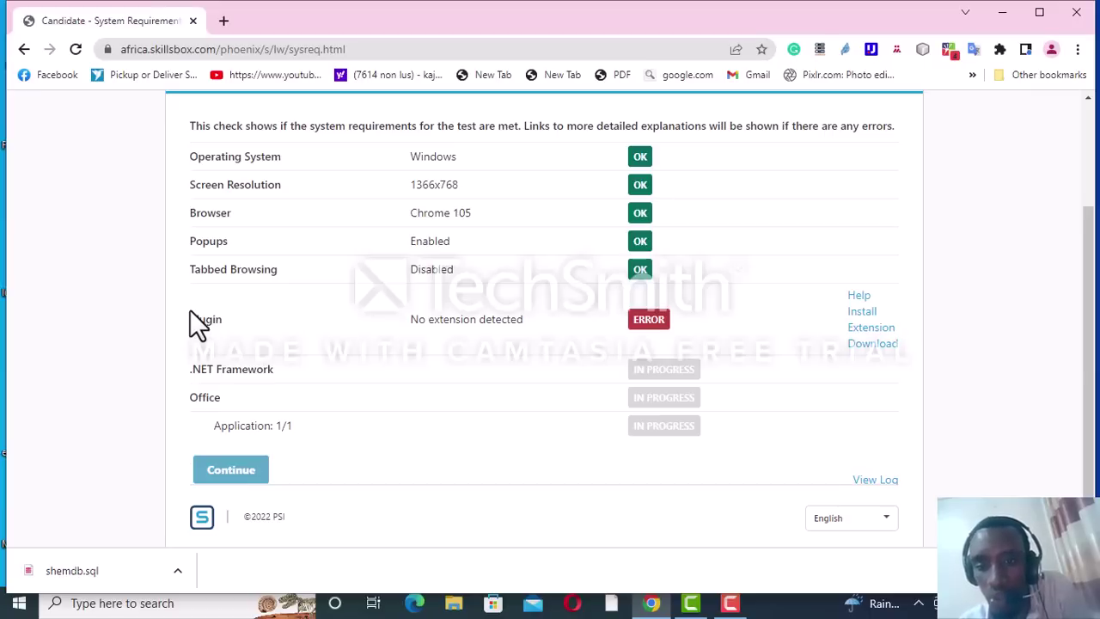
Download PSIIAPlugin.msi from the Plugin requirement, set it to open when done, and complete the PSI In-application Plugin setup
left_click(863, 344)
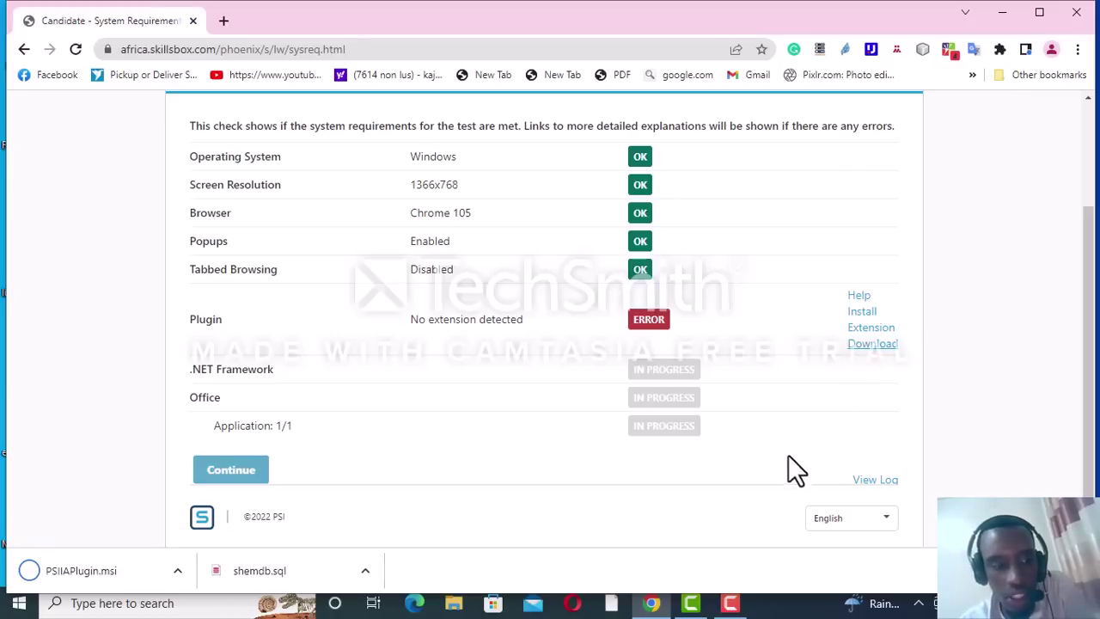
left_click(46, 581)
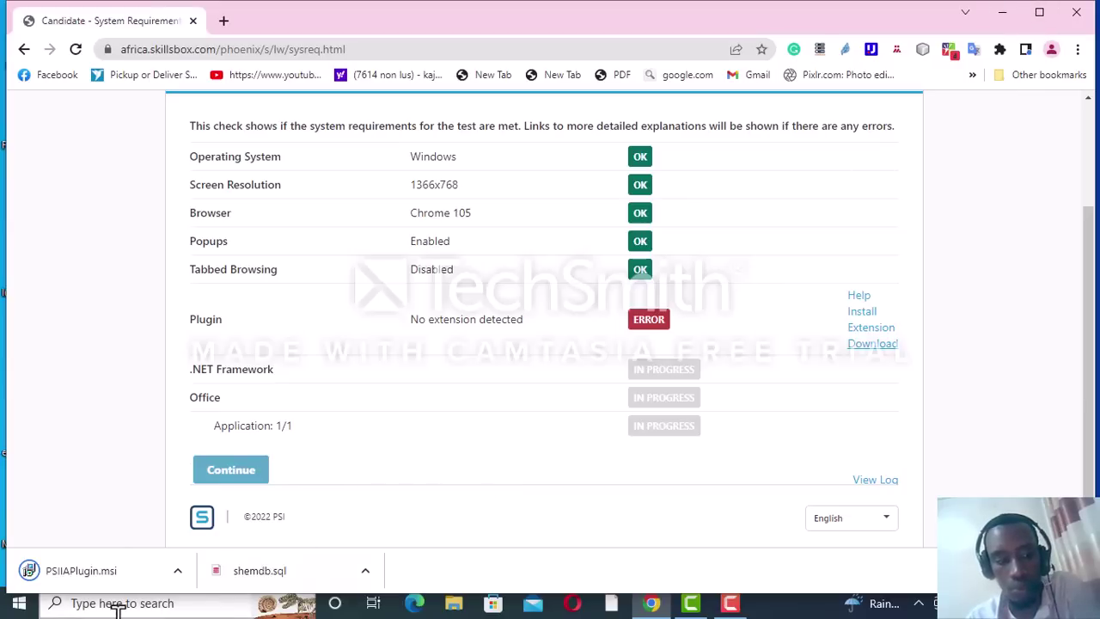
left_click(177, 571)
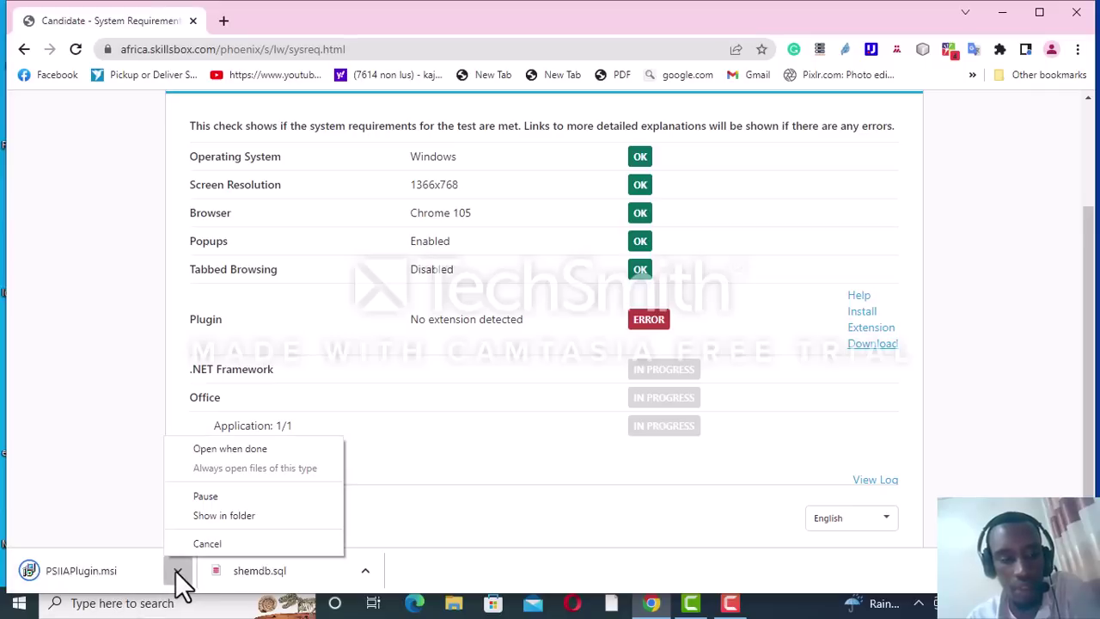
left_click(241, 450)
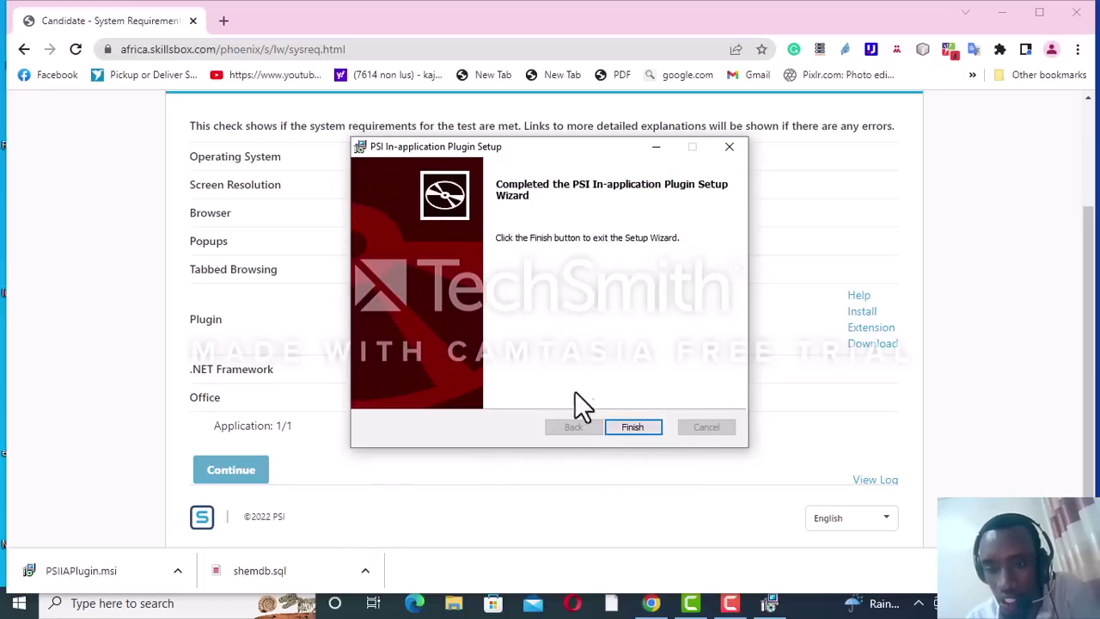
left_click(635, 430)
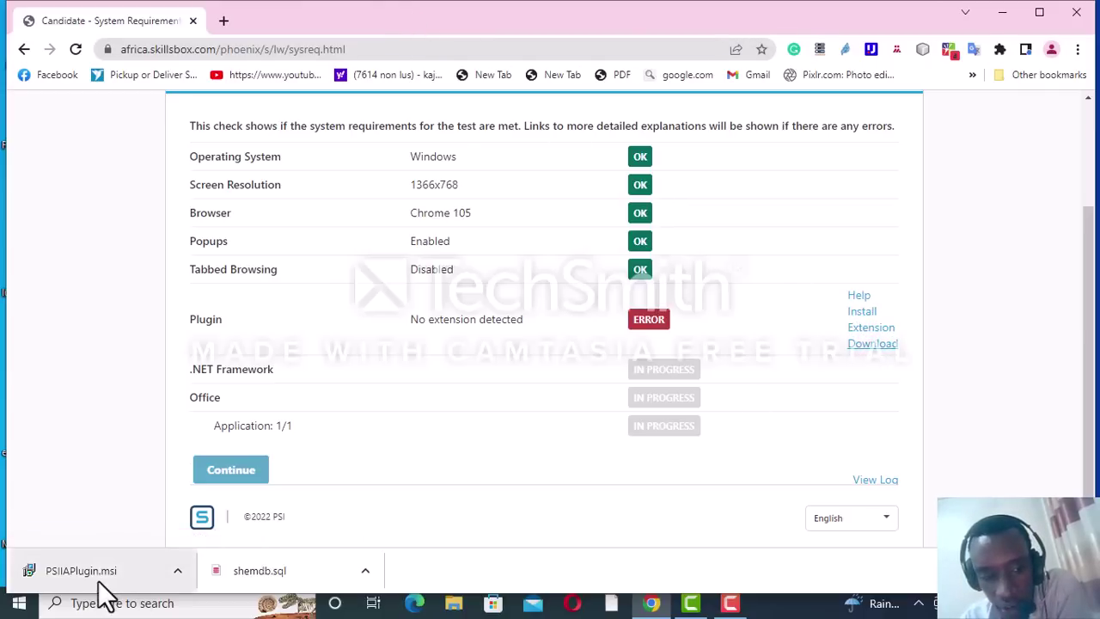
Open the extension page linked from the Plugin requirement and add the PSI In-application Extension to Chrome, dismissing the translation and sync pop-ups
left_click(870, 329)
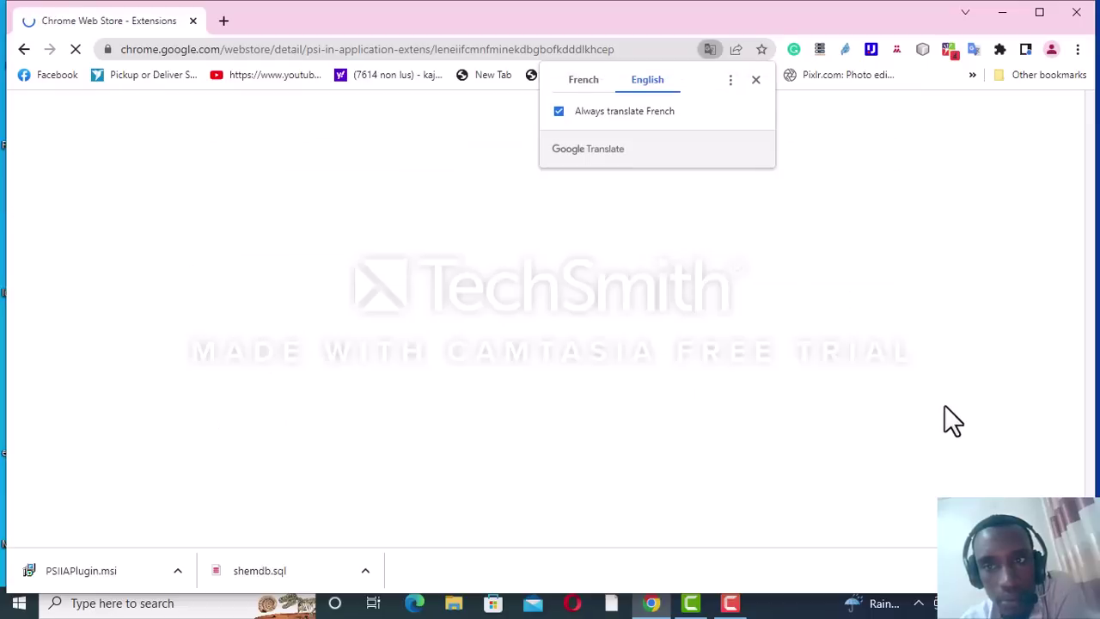
left_click(755, 80)
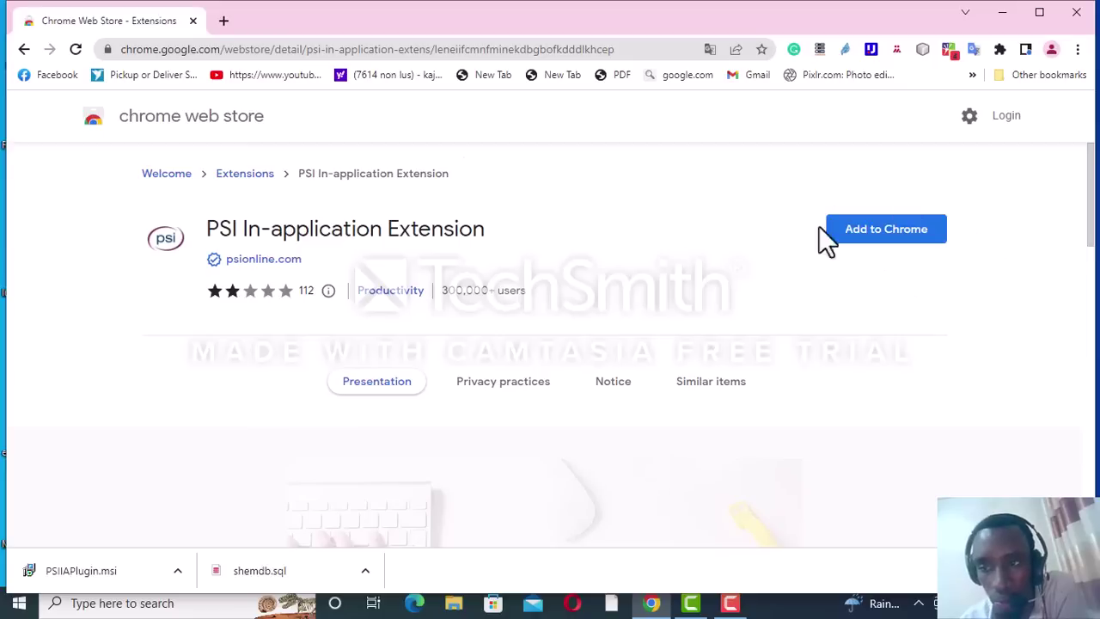
left_click(876, 244)
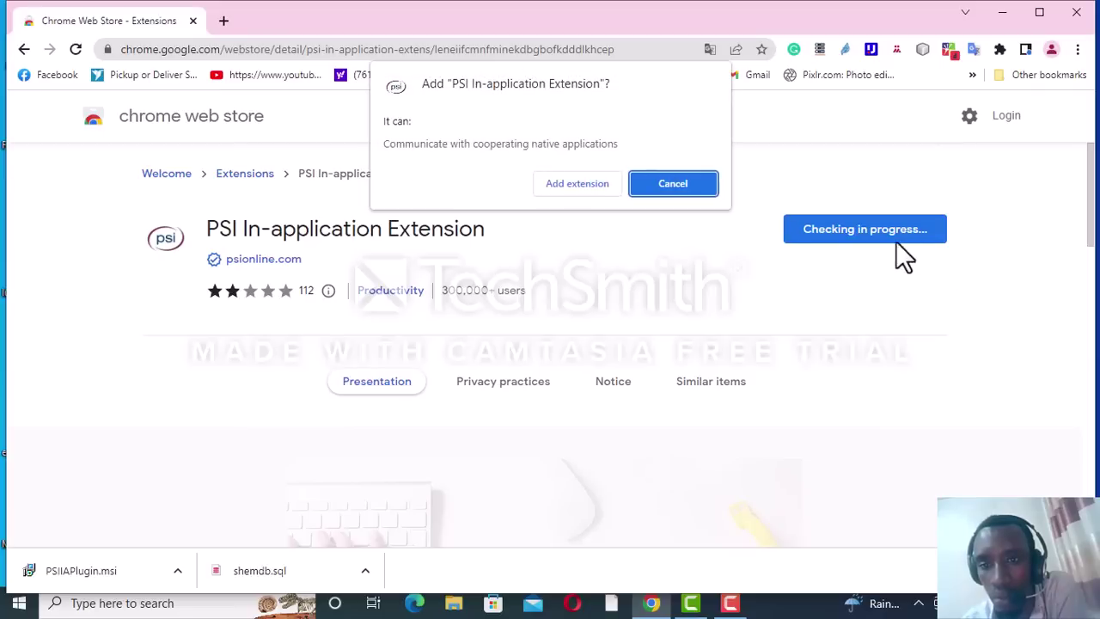
left_click(573, 184)
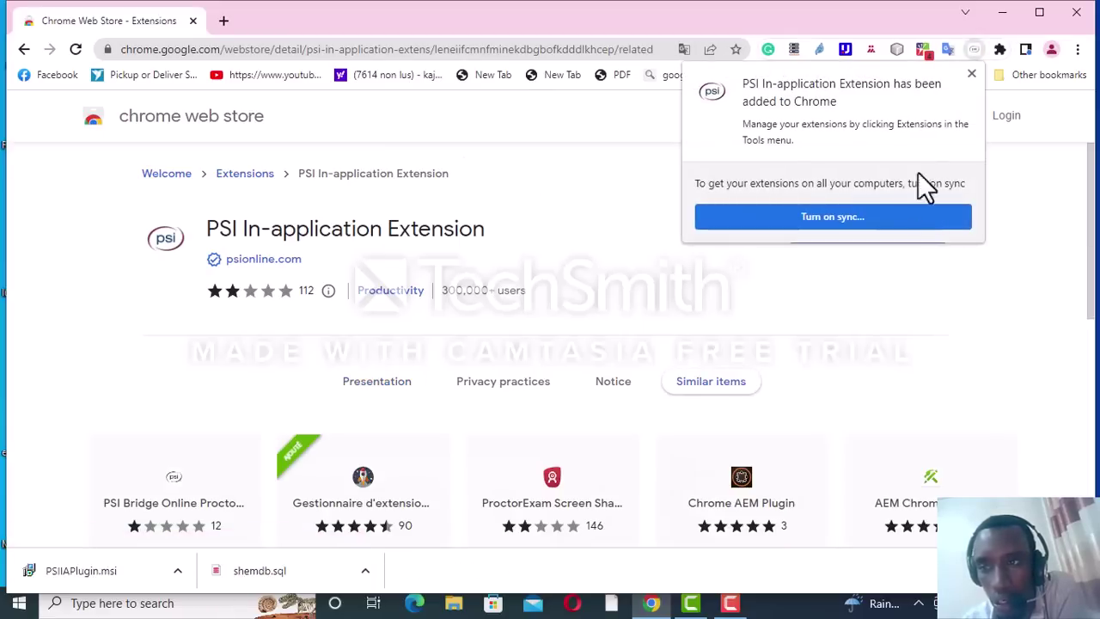
left_click(971, 73)
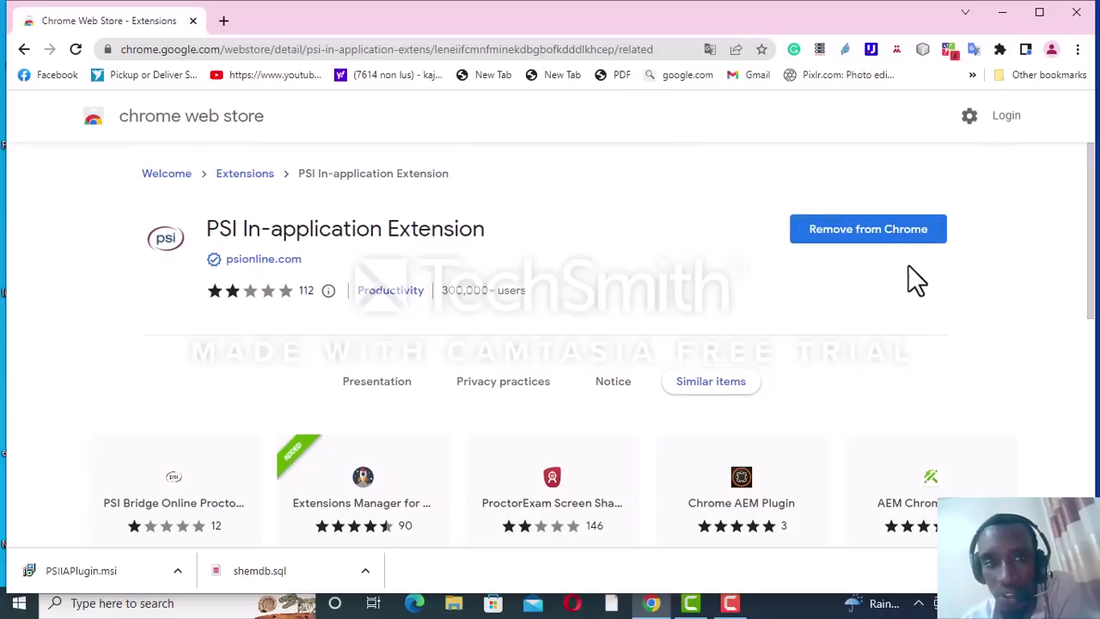